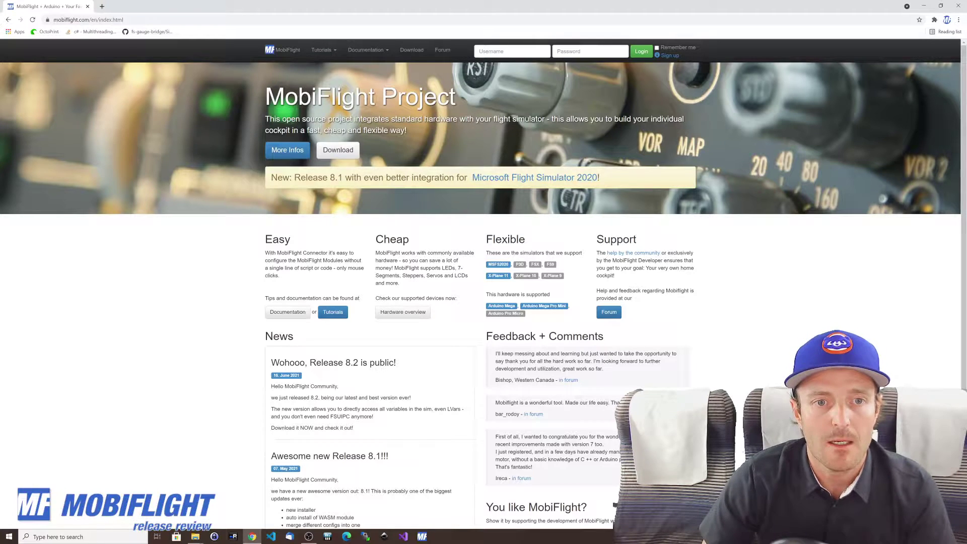
- Start downloading MobiFlight Connector 8.2.0 and scroll through the Release 8.2 notes
left_click(338, 149)
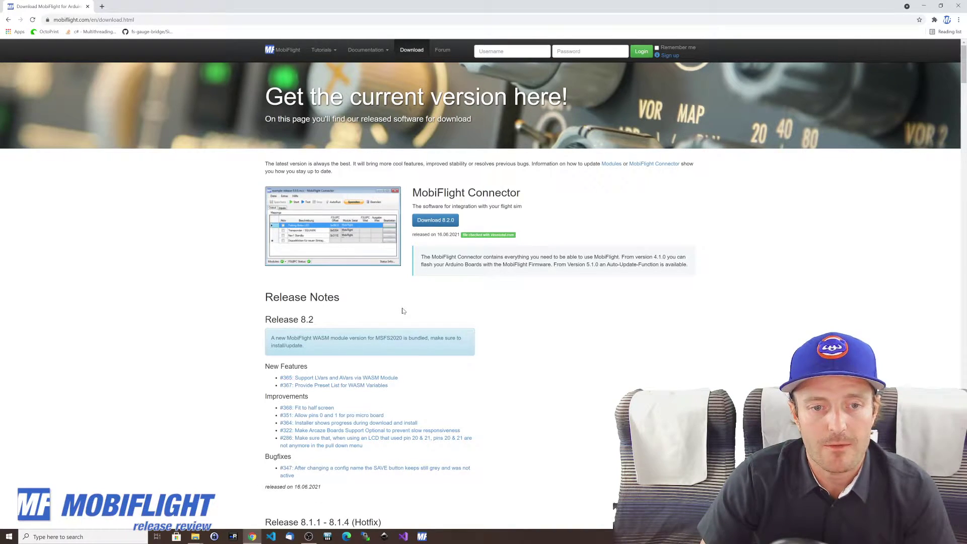
scroll(403, 310, "down", 1)
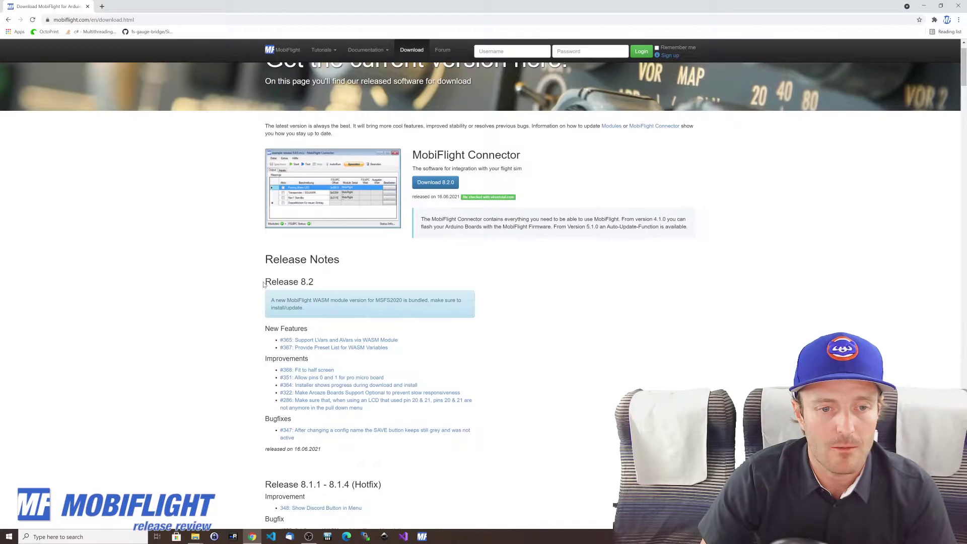
scroll(266, 285, "down", 1)
scroll(367, 248, "down", 1)
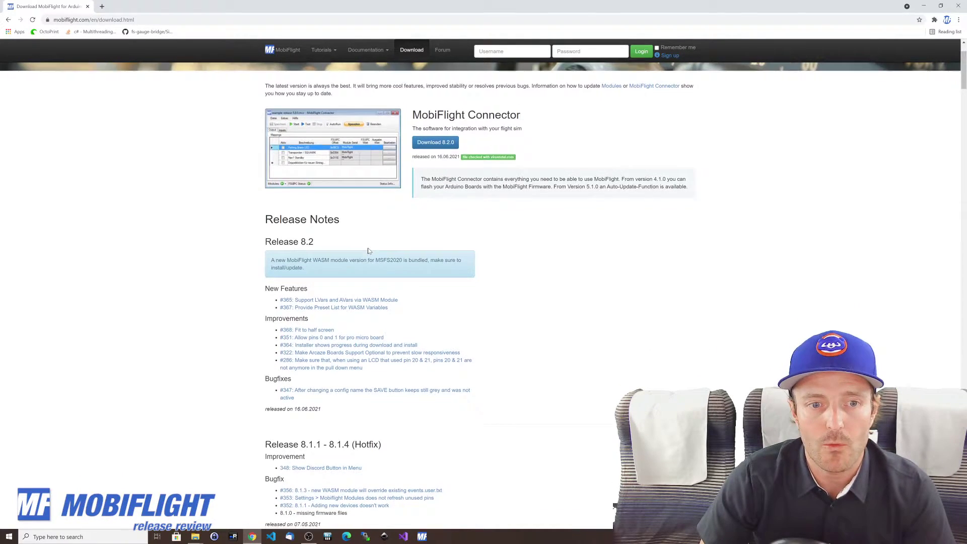
scroll(366, 241, "down", 1)
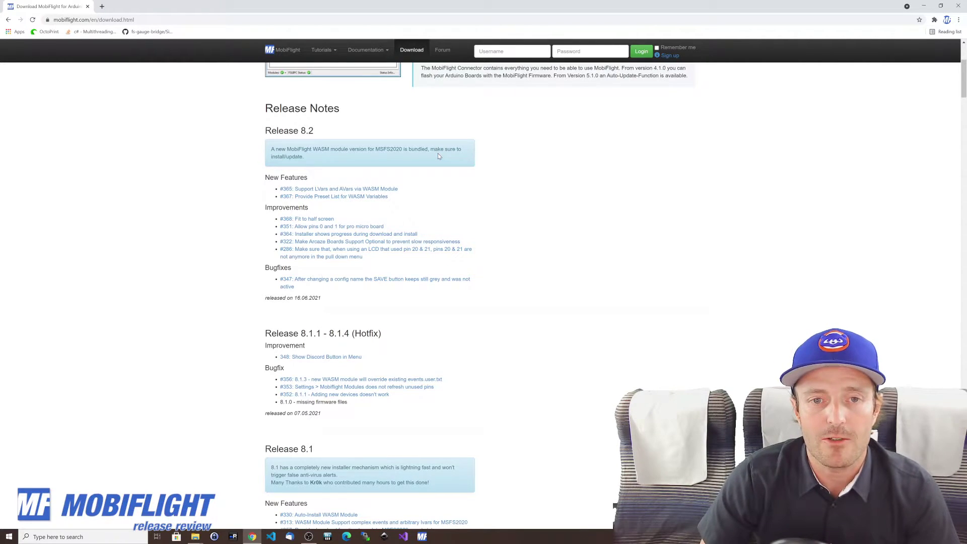
scroll(437, 153, "up", 2)
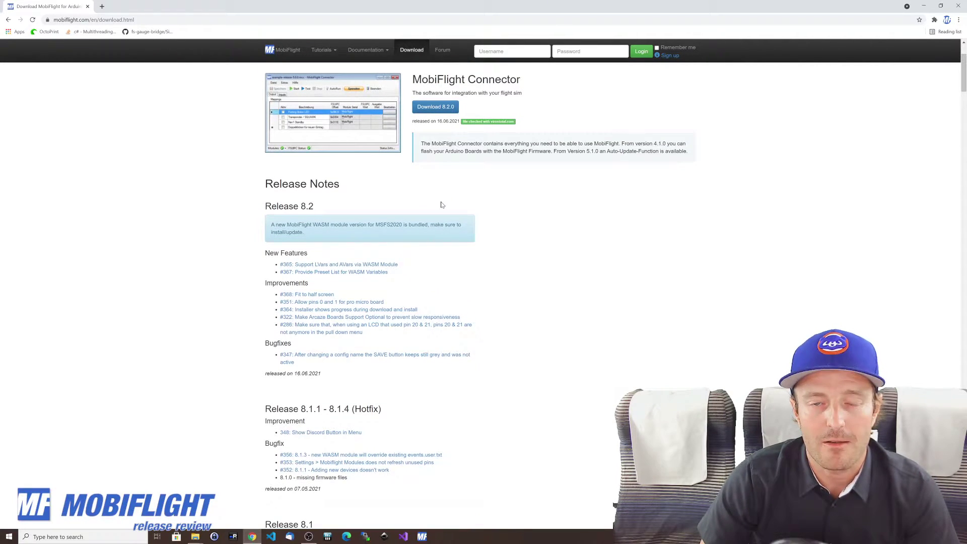
scroll(434, 209, "up", 2)
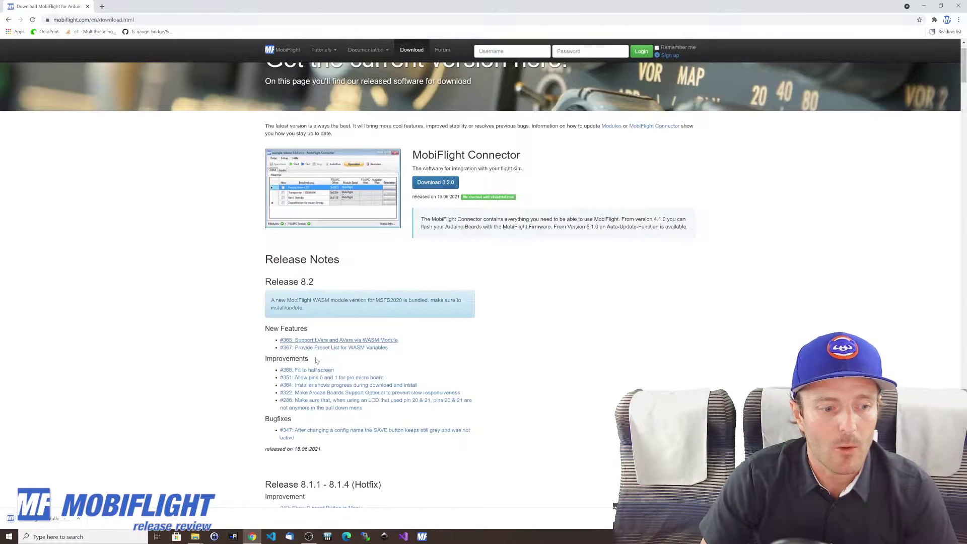
- Show the downloaded installer in its folder, then browse to D:\Temp\Release8.2
left_click(80, 519)
left_click(102, 492)
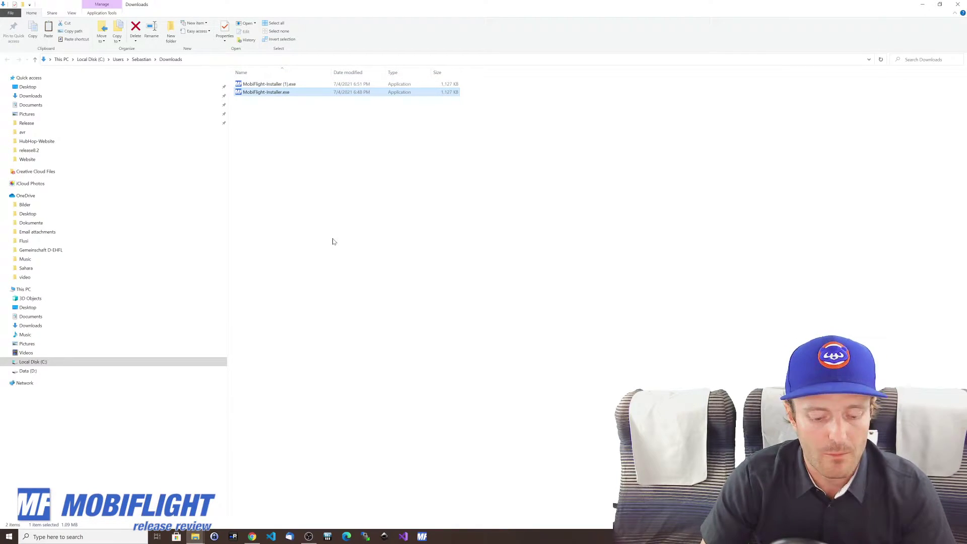
left_click(42, 374)
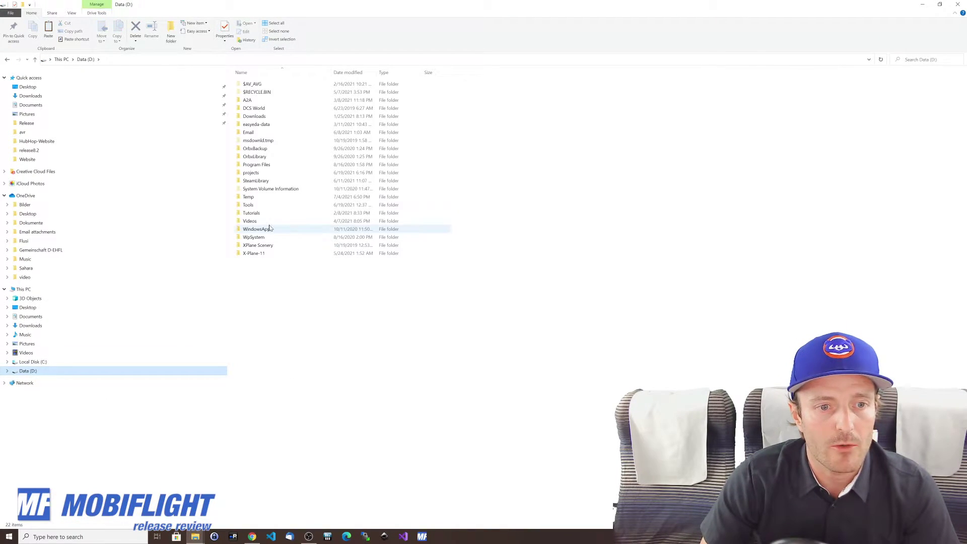
double_click(300, 197)
double_click(270, 108)
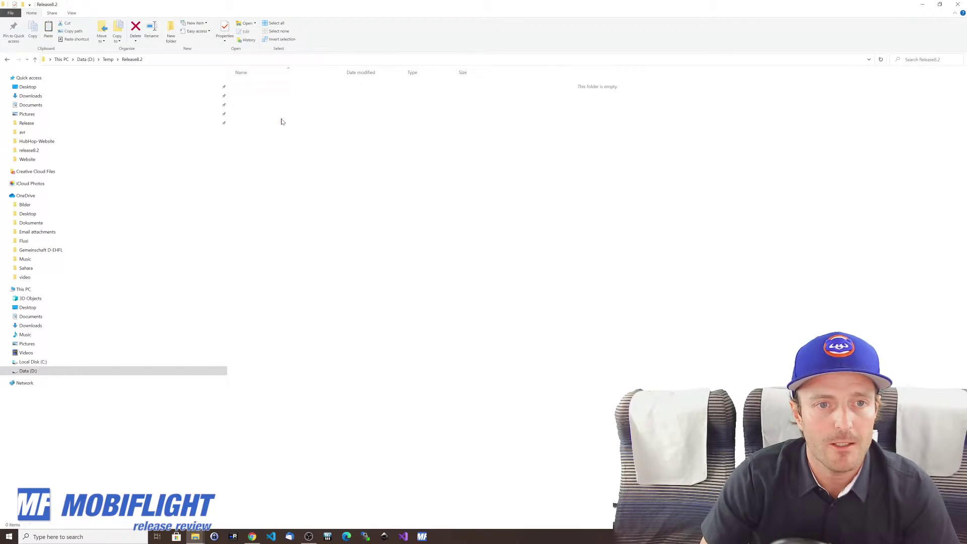
- Paste MobiFlight-Installer.exe into the Release8.2 folder and launch it
key("ctrl+v")
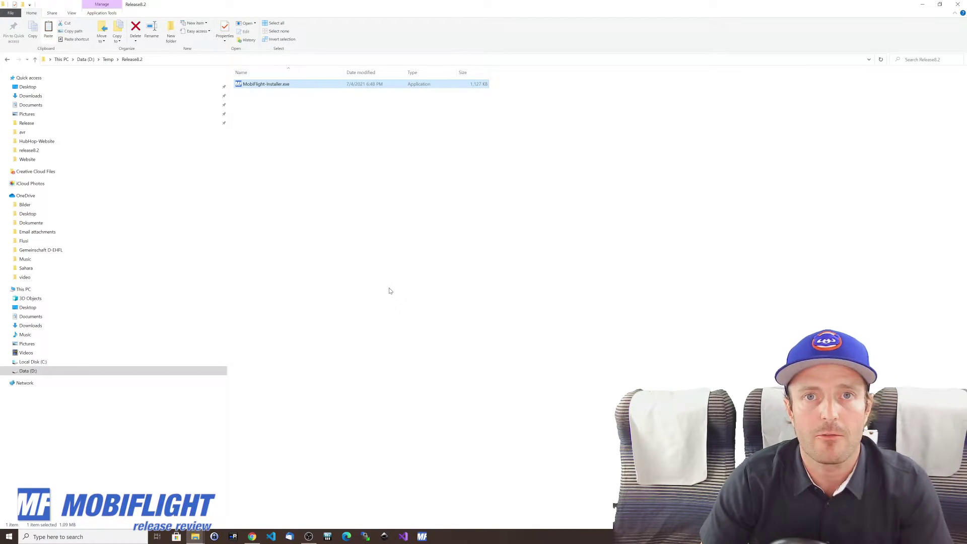
left_click(271, 117)
double_click(266, 84)
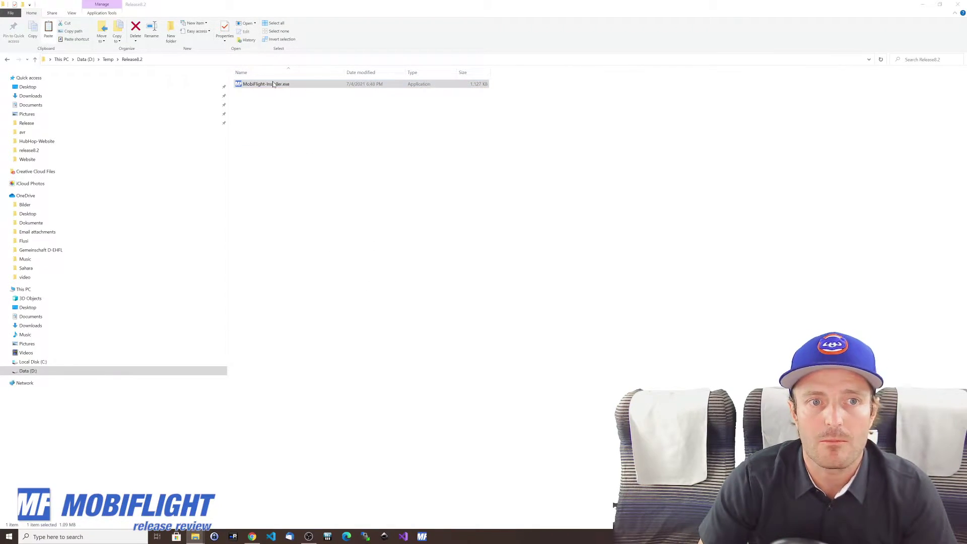
left_click(403, 214)
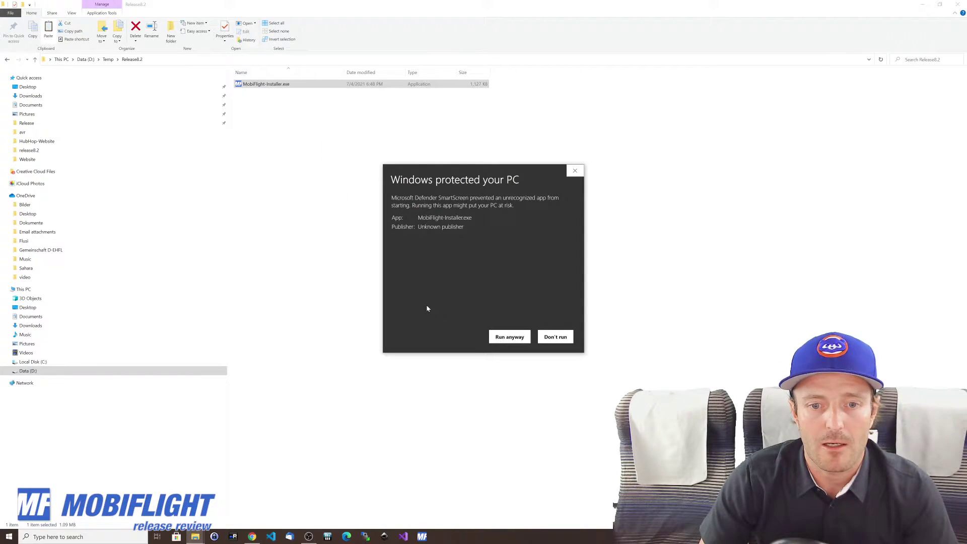
- Run the installer past SmartScreen, dismiss the 8.2.0 welcome, and confirm the WASM module is current
left_click(510, 337)
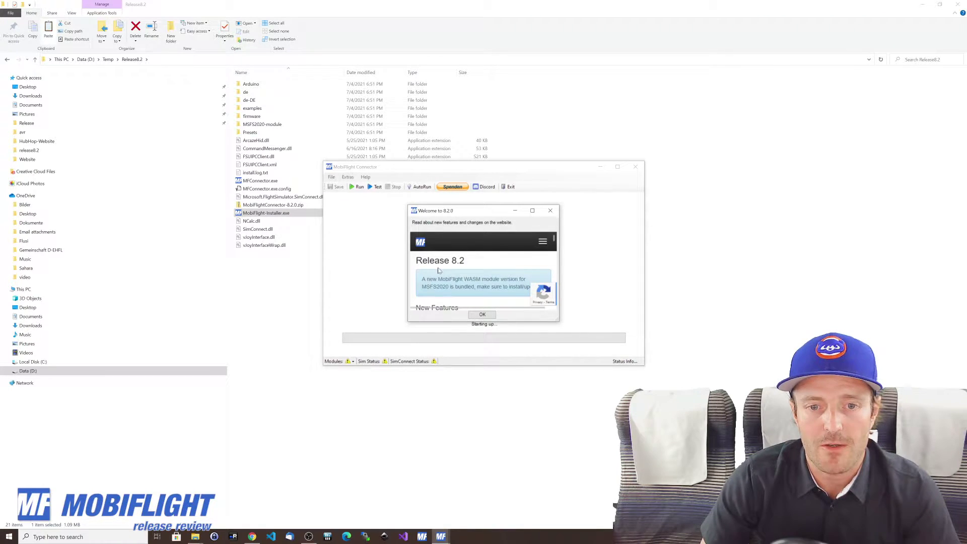
left_click(483, 315)
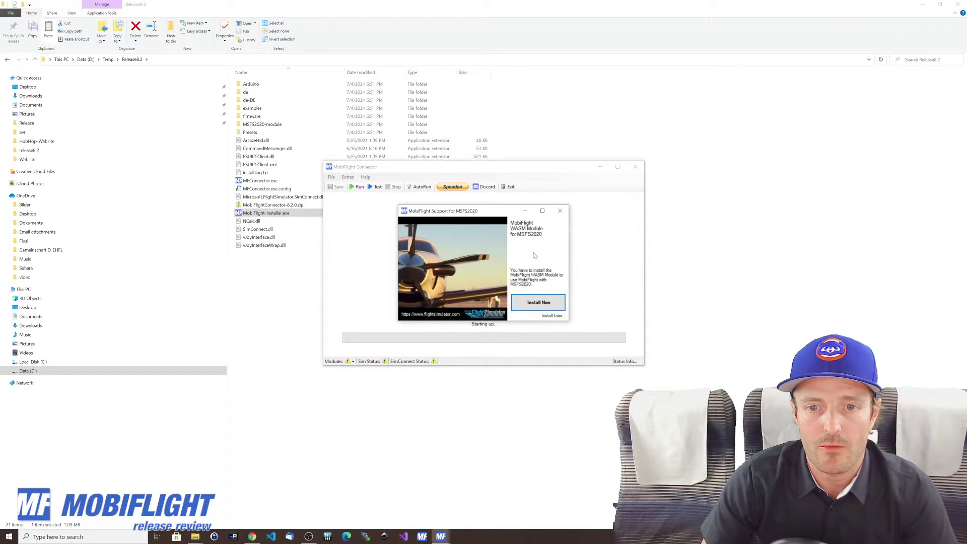
left_click(521, 302)
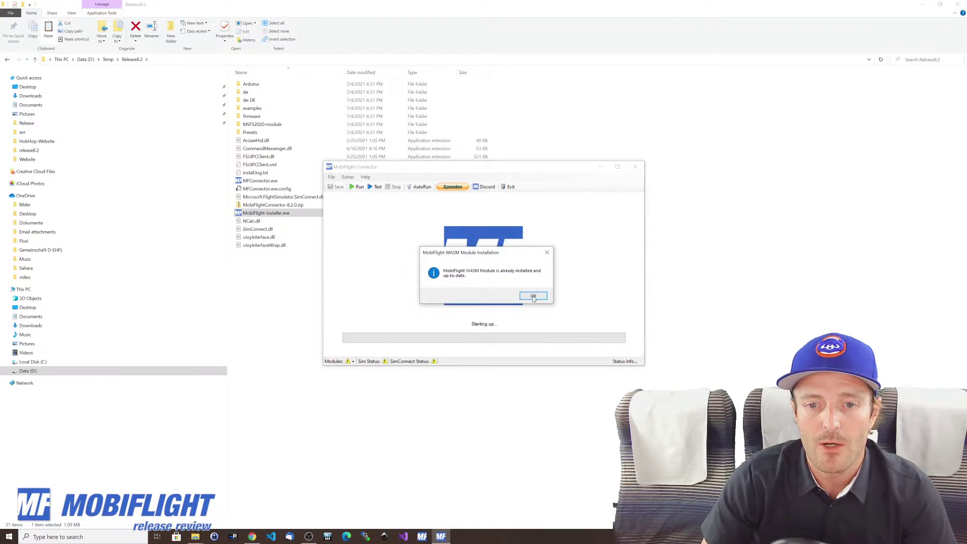
left_click(531, 297)
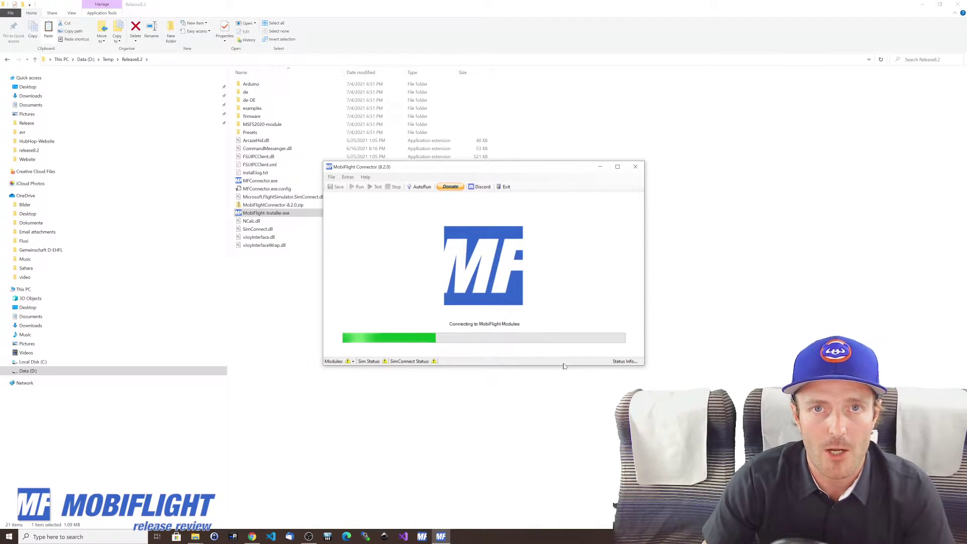
- Return to the MobiFlight page in Chrome and review the 8.2 new features and improvements
left_click(251, 536)
scroll(329, 353, "down", 1)
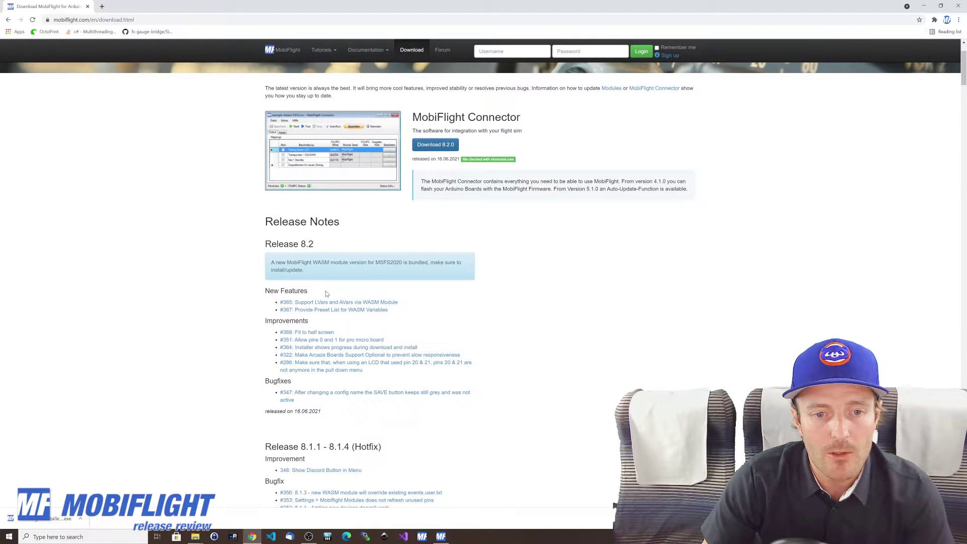
scroll(326, 294, "down", 1)
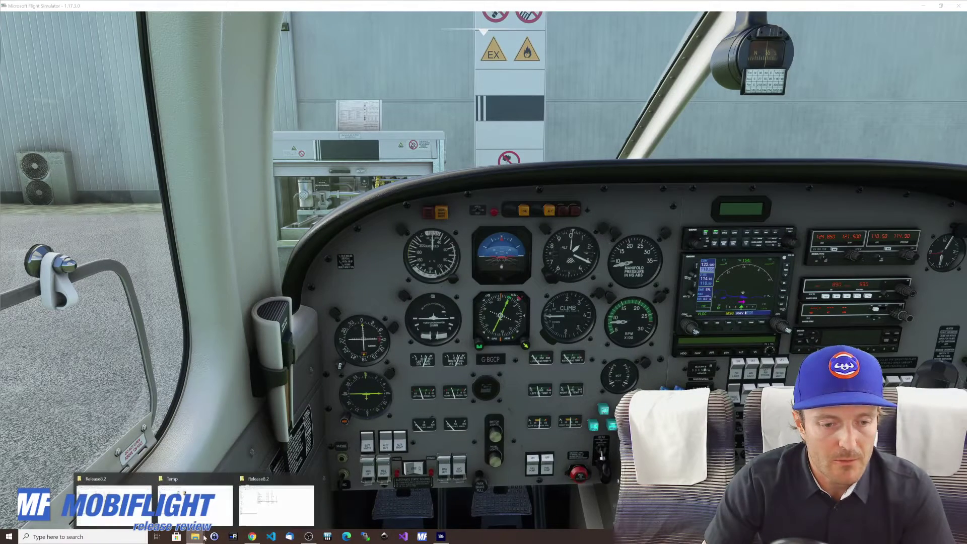
- Start MFConnector.exe from the D:\Temp\Release8.2 folder
left_click(195, 505)
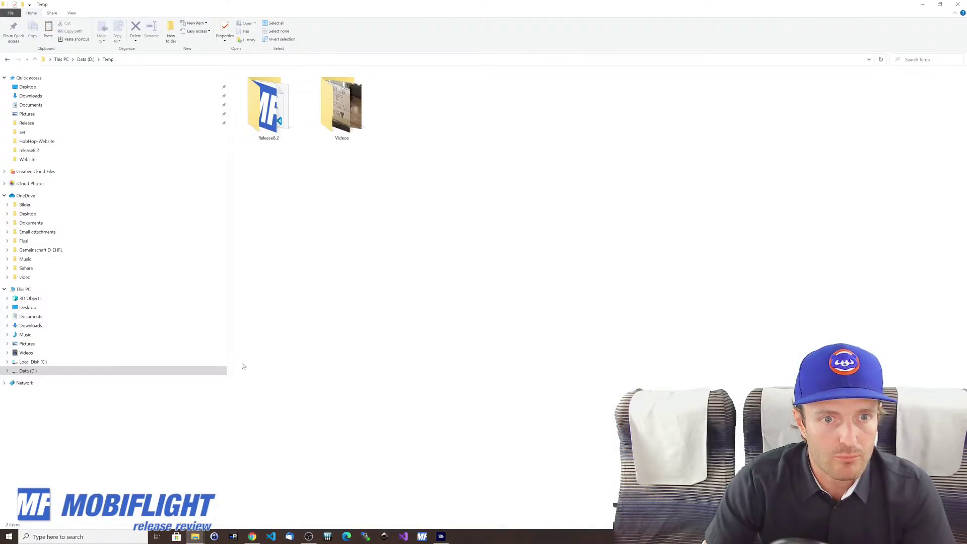
double_click(269, 107)
left_click(275, 182)
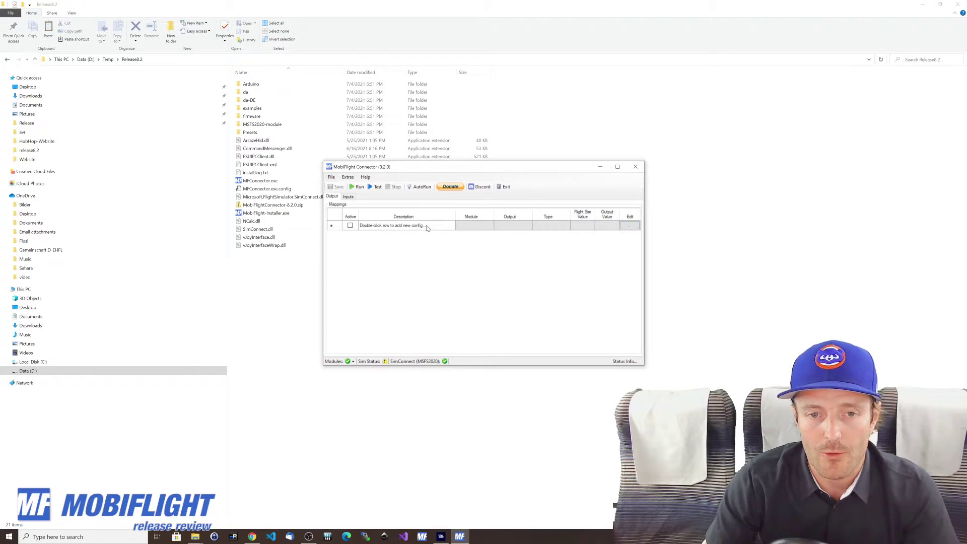
- Create an output config described as 'Aircraft Var' and open its Config Wizard
double_click(388, 226)
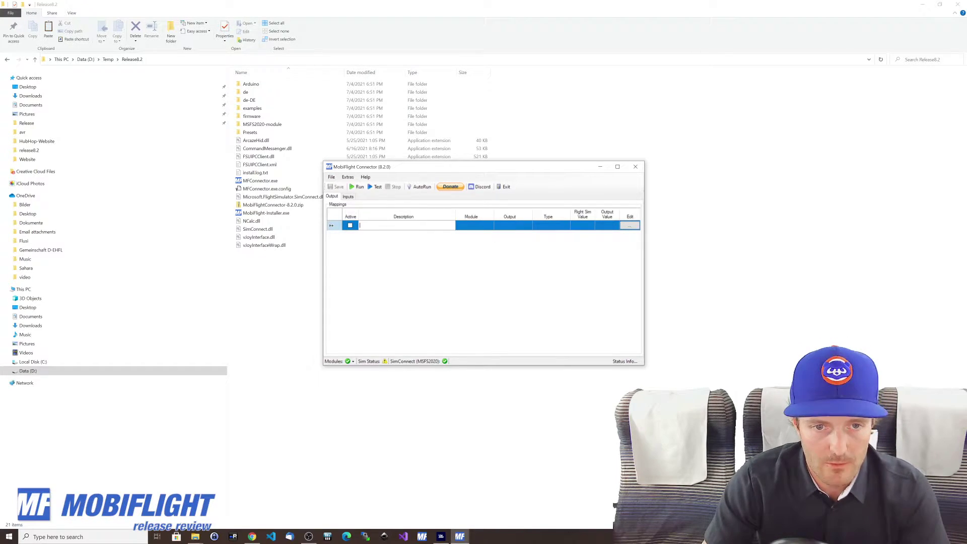
type("Aircraft")
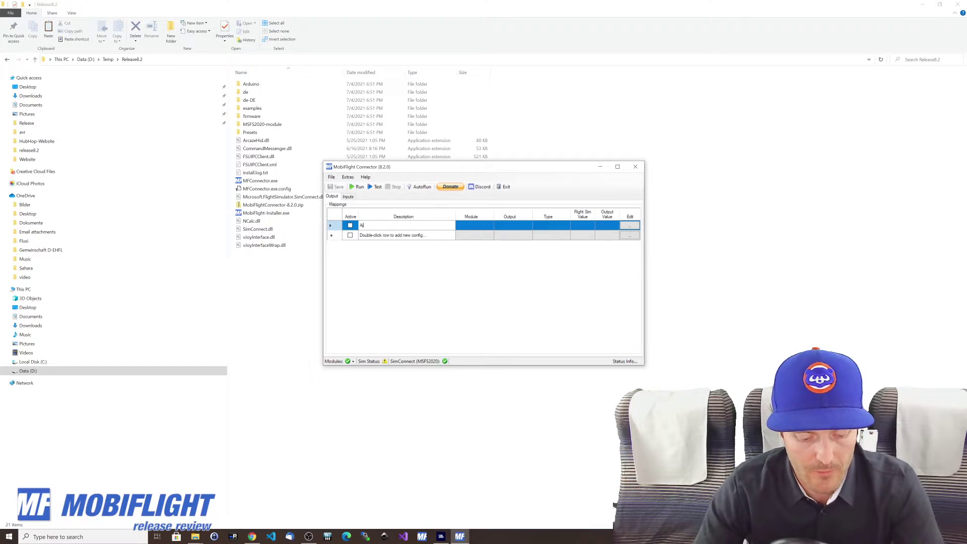
type(" Vaer")
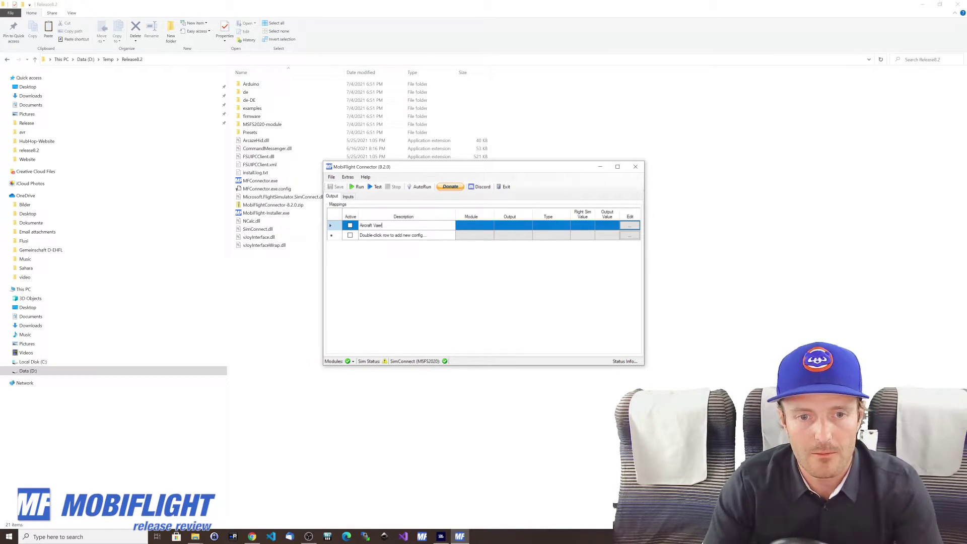
key("BackSpace")
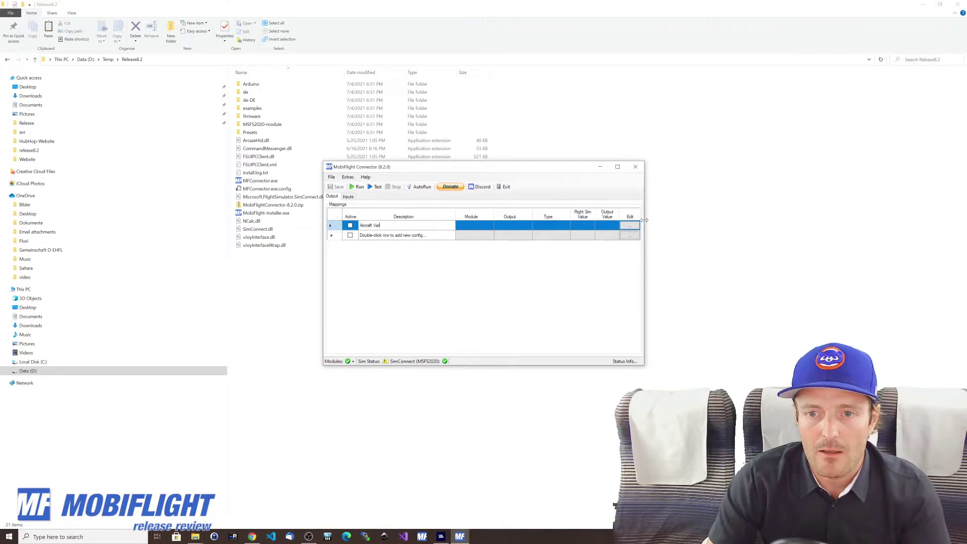
type("r")
left_click(630, 225)
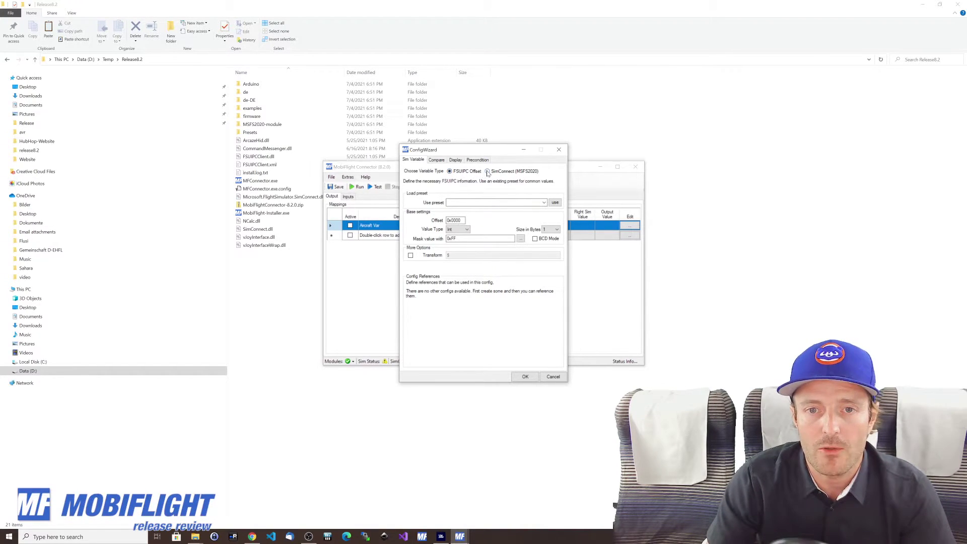
- Switch the variable type to SimConnect (MSFS2020) and list the preset groups
left_click(488, 171)
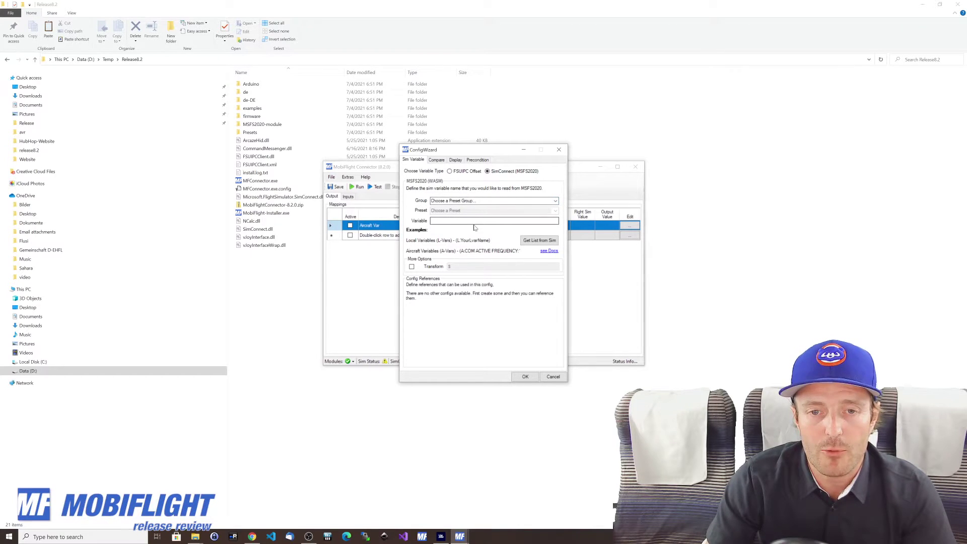
left_click(556, 202)
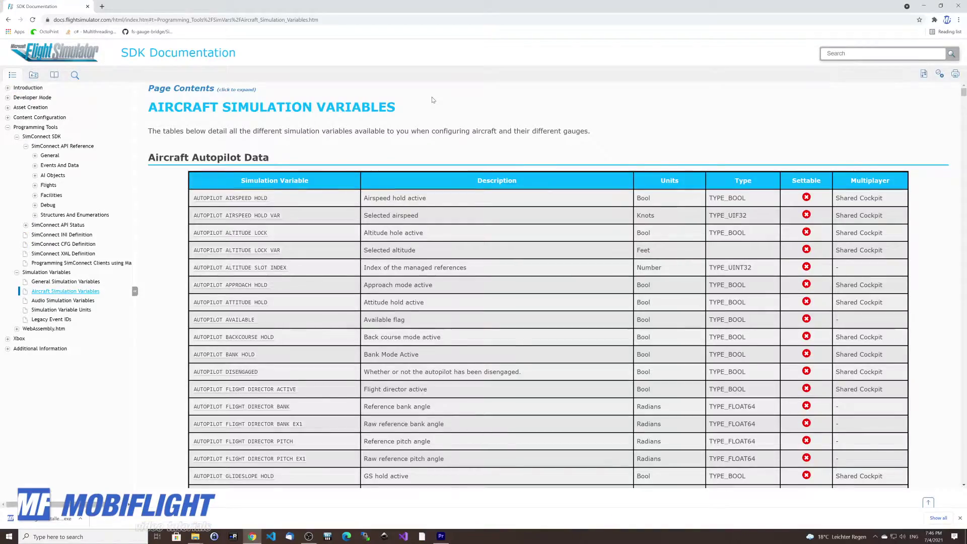
scroll(432, 99, "down", 3)
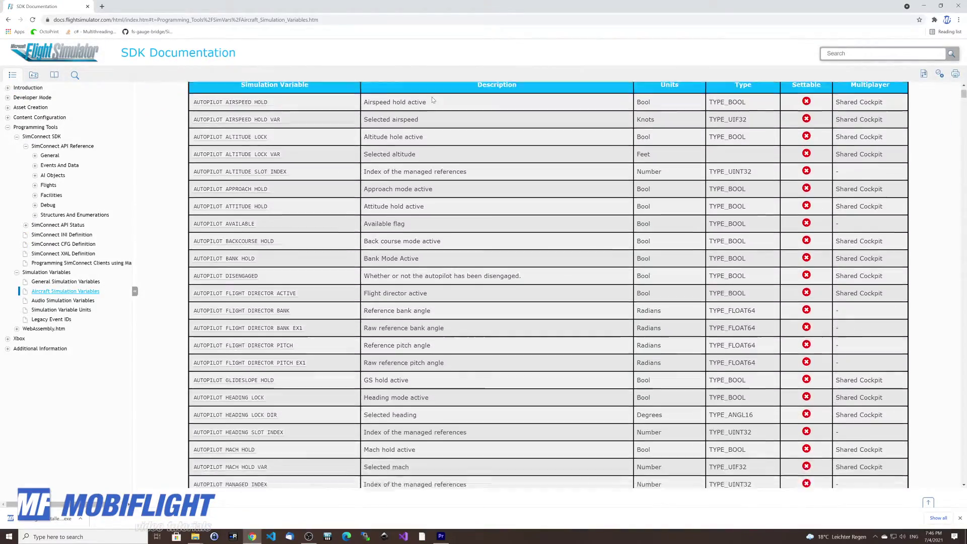
scroll(432, 100, "down", 12)
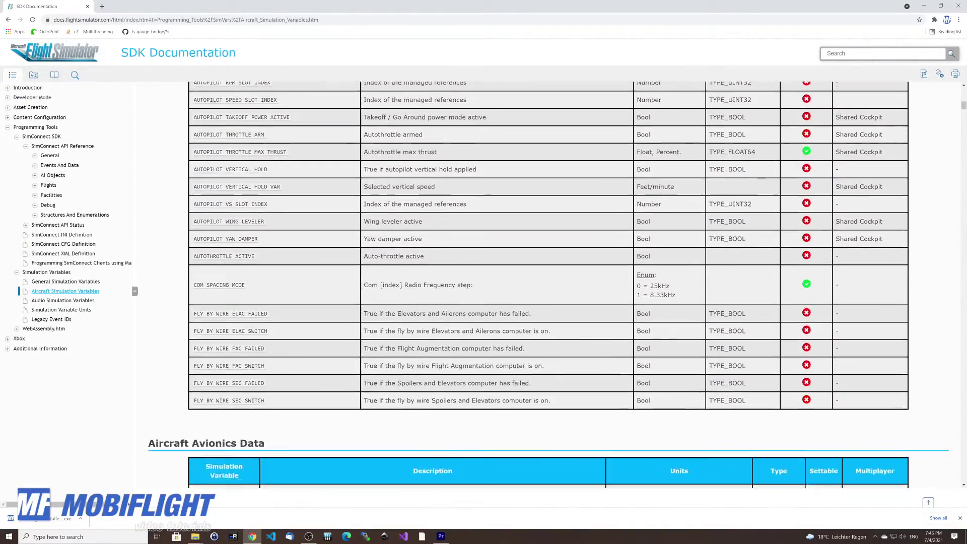
scroll(549, 284, "down", 7)
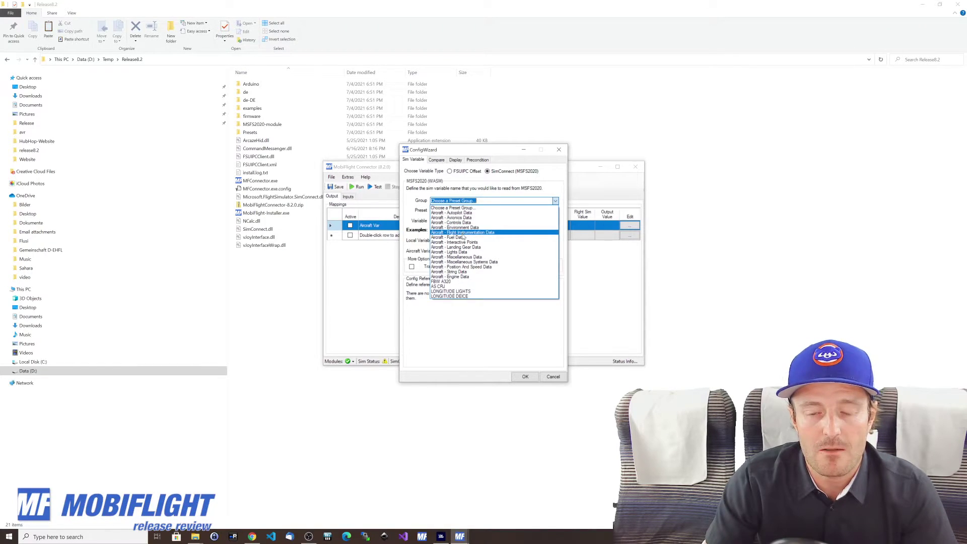
- Choose the Aircraft - Avionics Data group and COM ACTIVE FREQUENCY preset with index 1
left_click(451, 218)
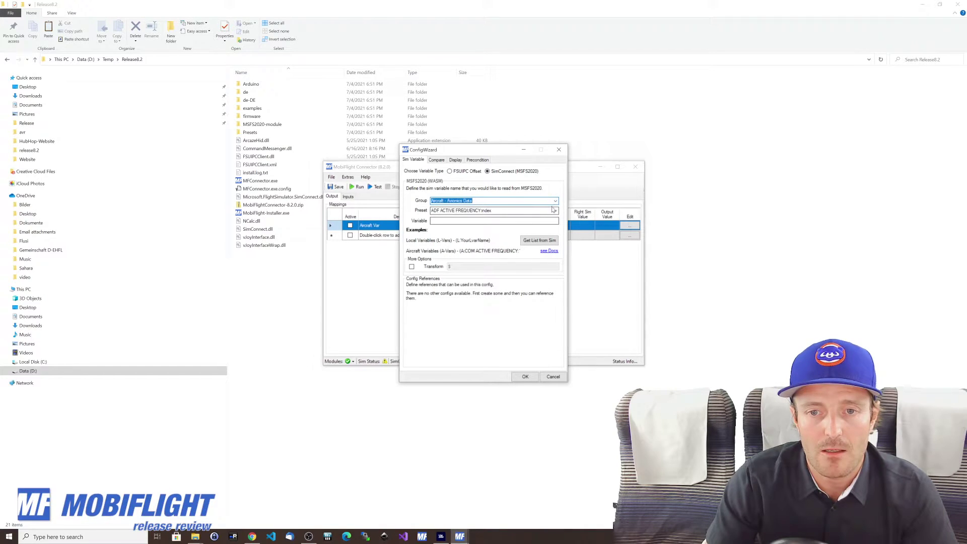
left_click(555, 211)
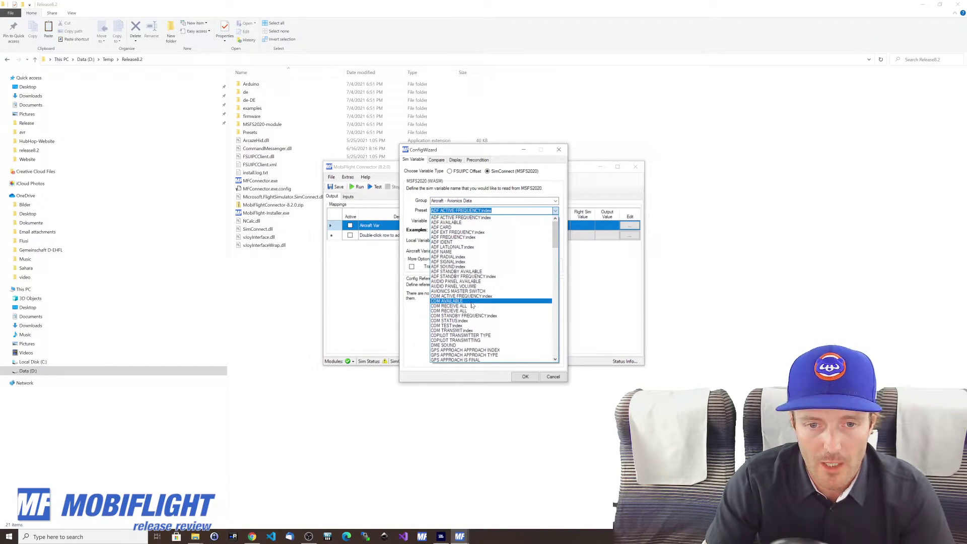
left_click(466, 297)
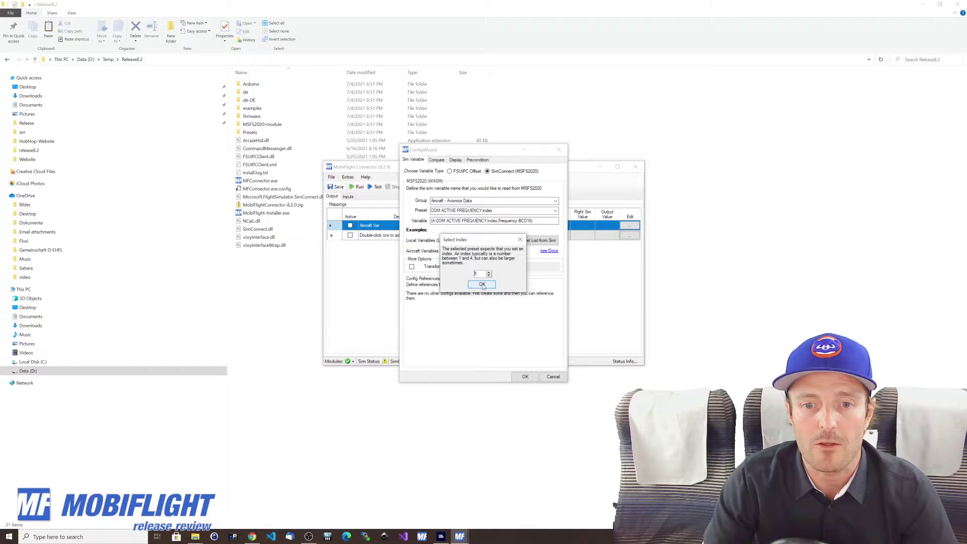
left_click(482, 285)
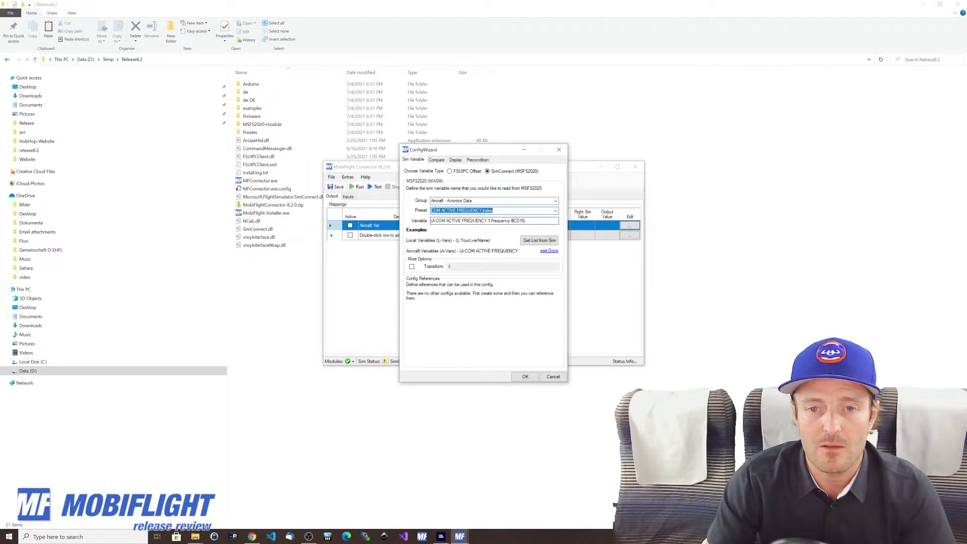
- Change the variable's unit from Frequency BCD16 to KHz and close the wizard
left_click_drag(492, 221, 526, 221)
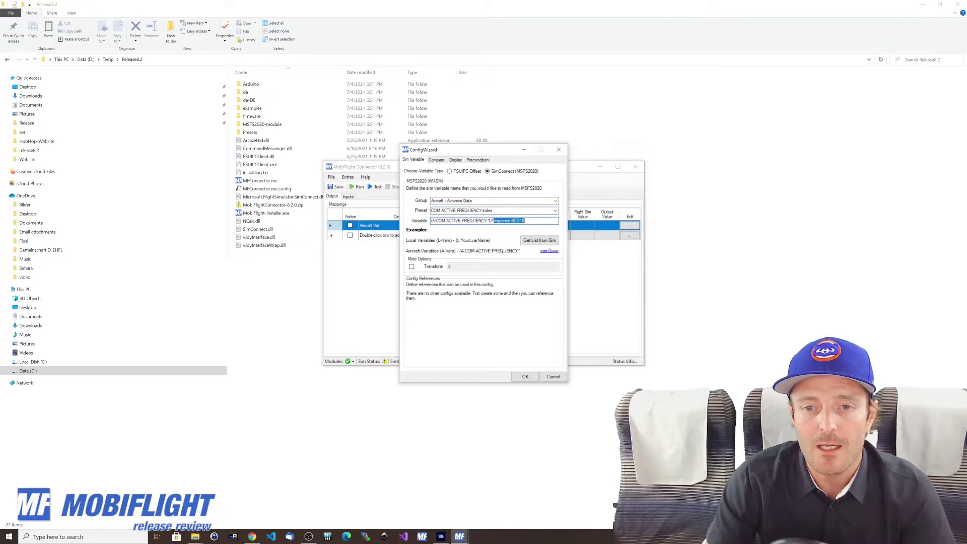
key("BackSpace")
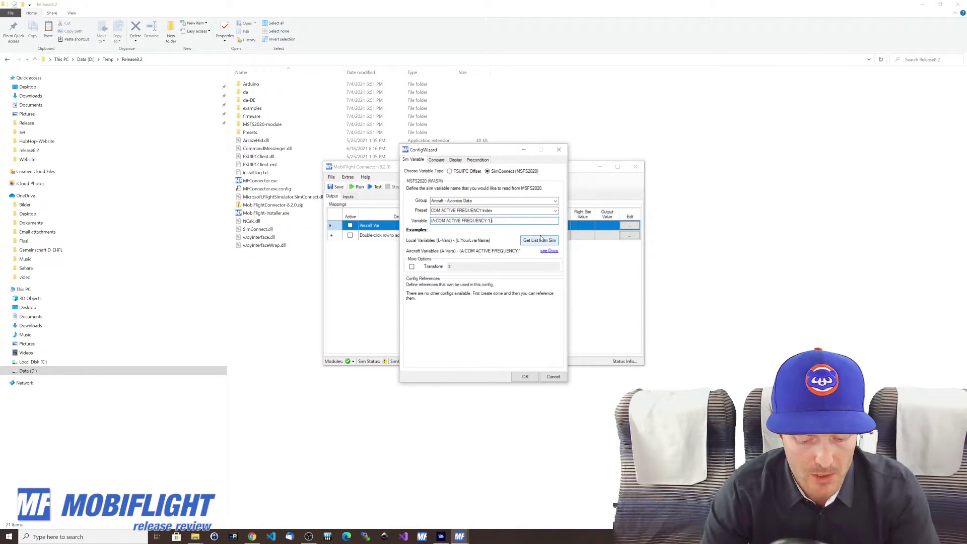
type("KHz")
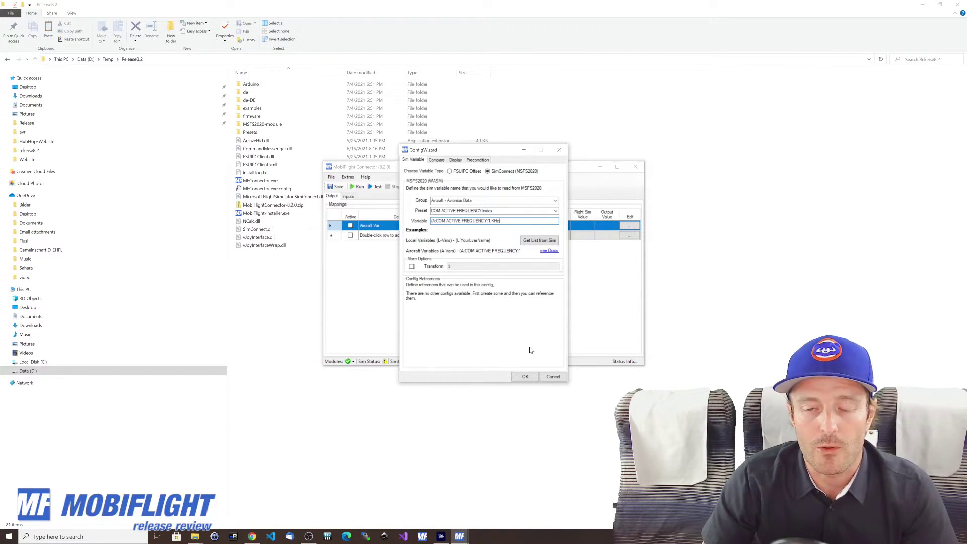
left_click(523, 377)
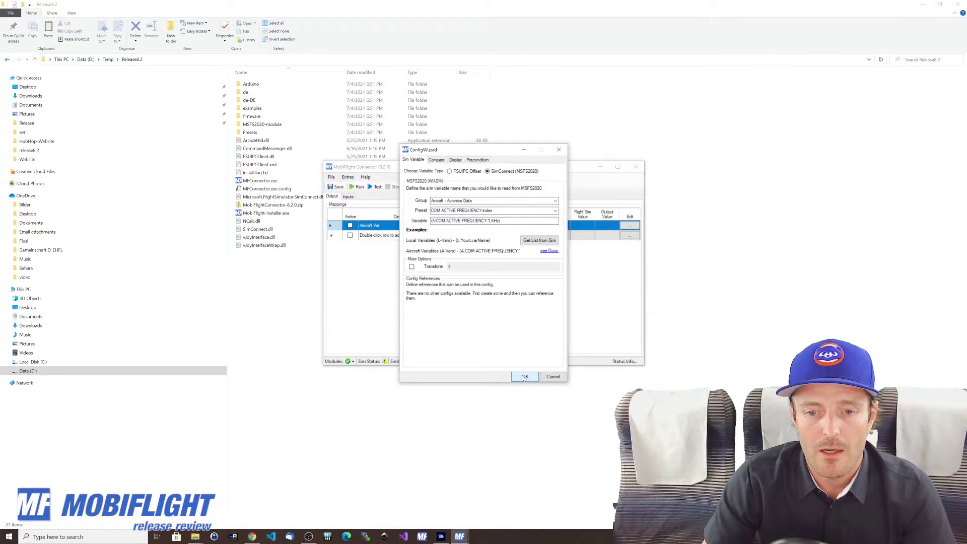
- Activate Aircraft Var and run the configs so it reads 122900, then view the cockpit
left_click(350, 225)
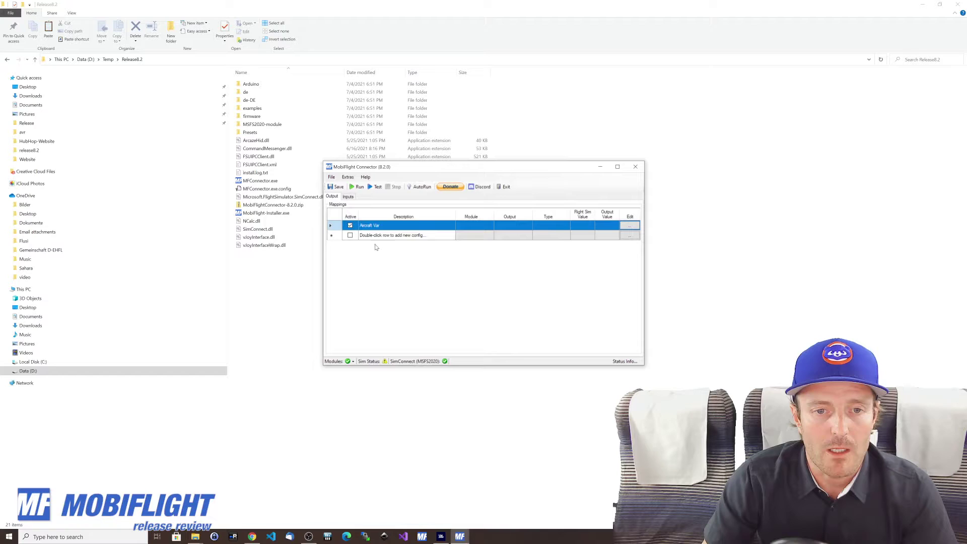
left_click(387, 236)
left_click(359, 188)
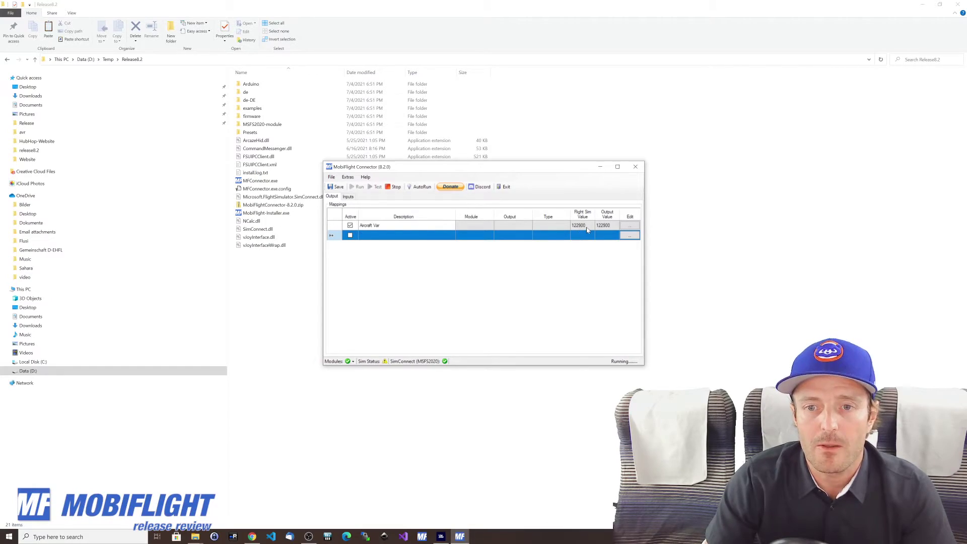
key("alt+Tab")
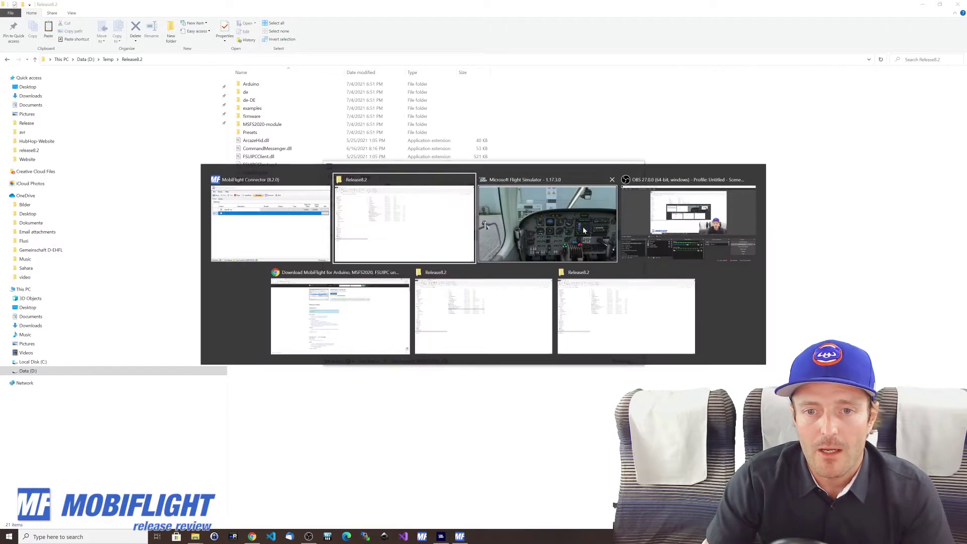
scroll(768, 301, "up", 3)
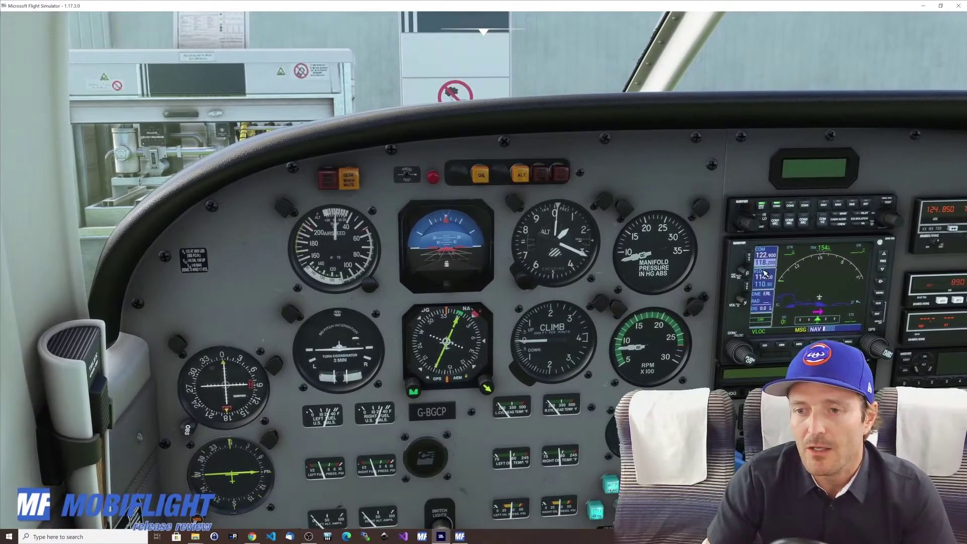
- Change Aircraft Var's COM index to 2, then swap cockpit frequencies so it reads 121500
key("alt+Tab")
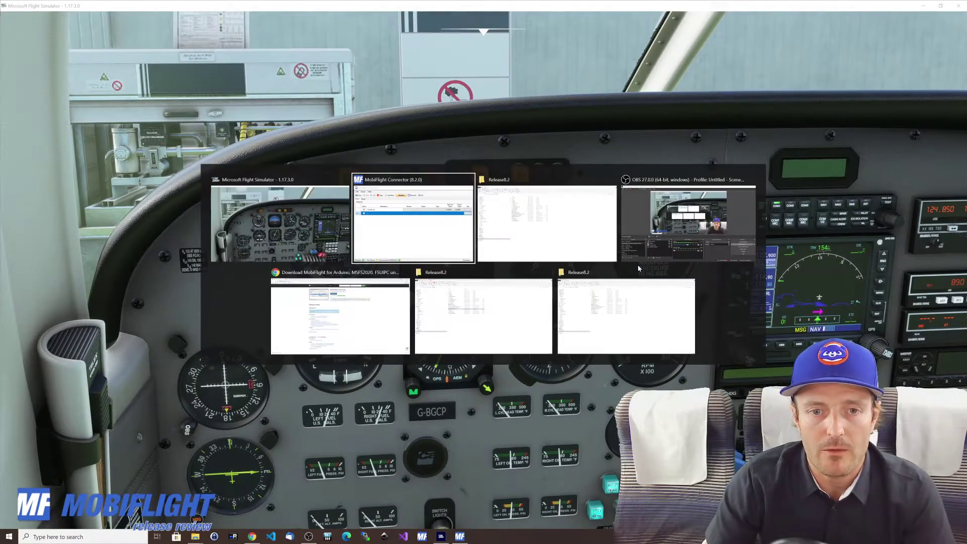
key("Escape")
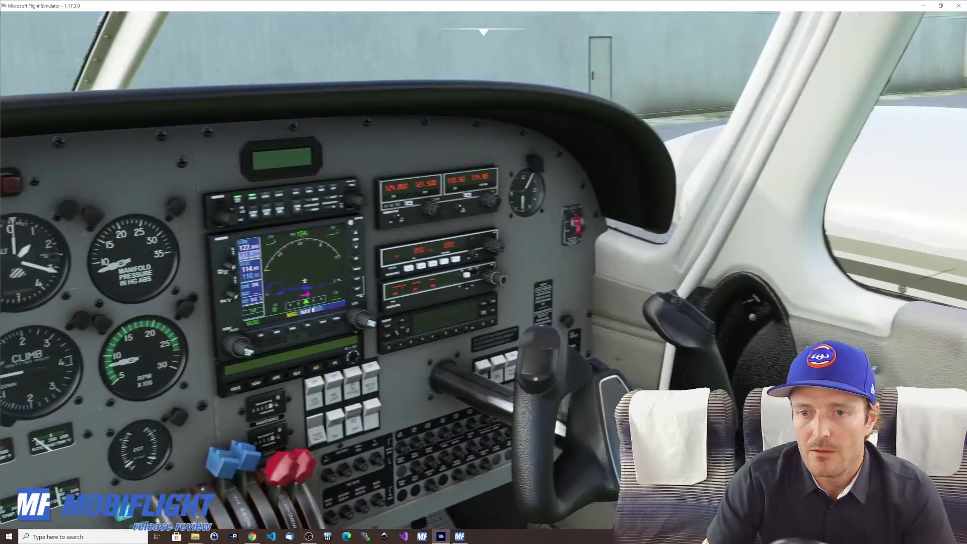
scroll(739, 202, "down", 3)
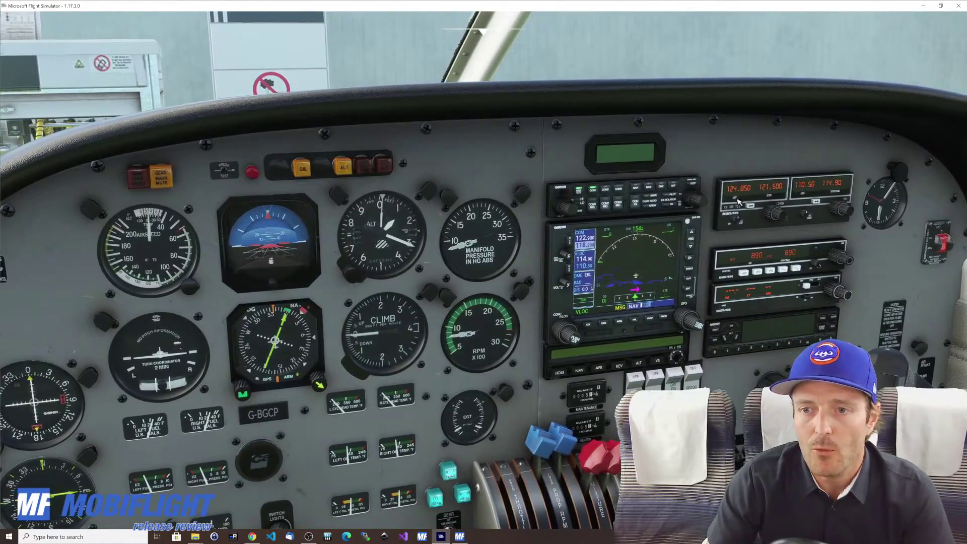
key("alt+Tab")
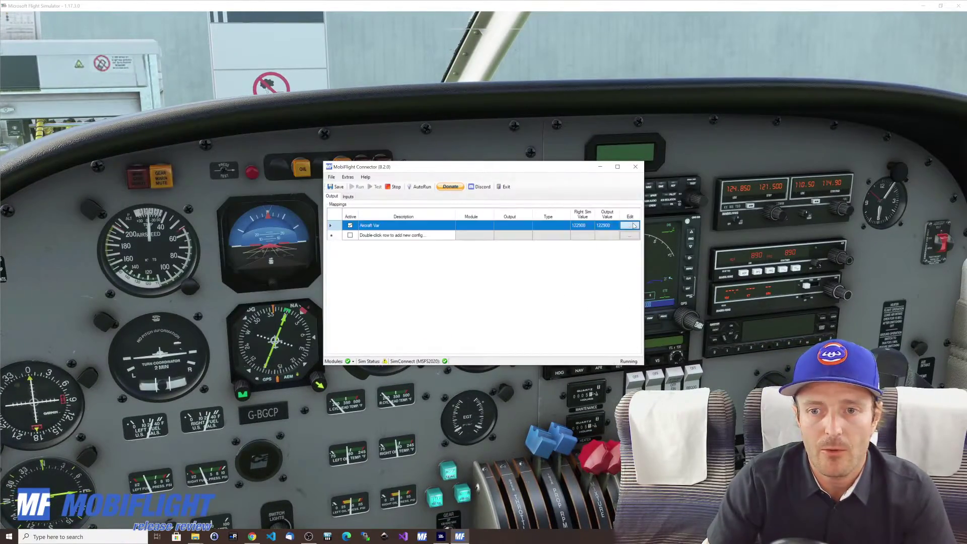
left_click(630, 225)
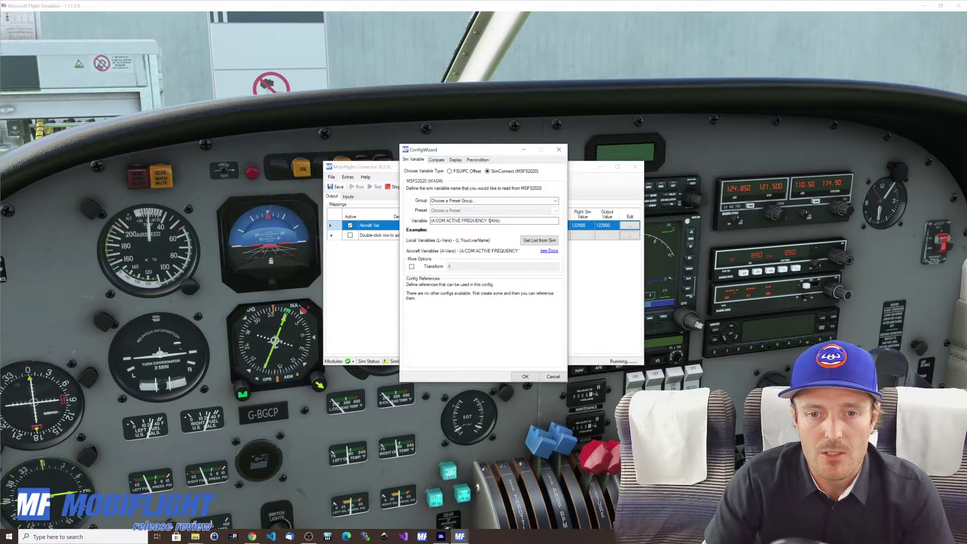
type("2")
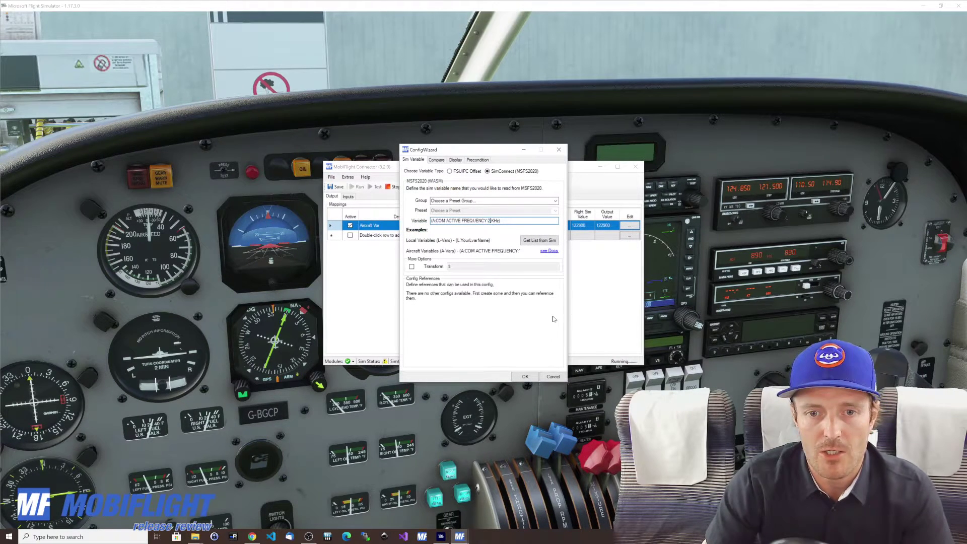
left_click(525, 376)
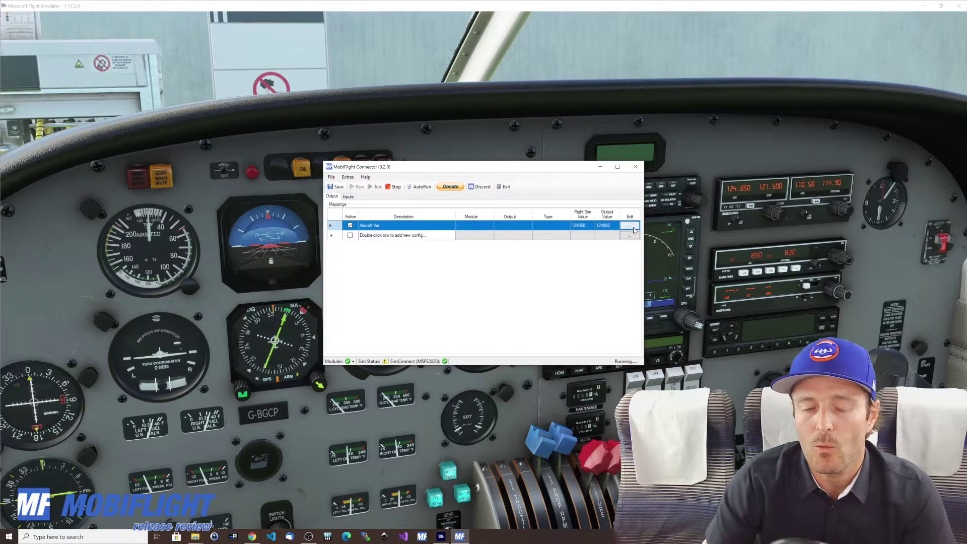
left_click(753, 207)
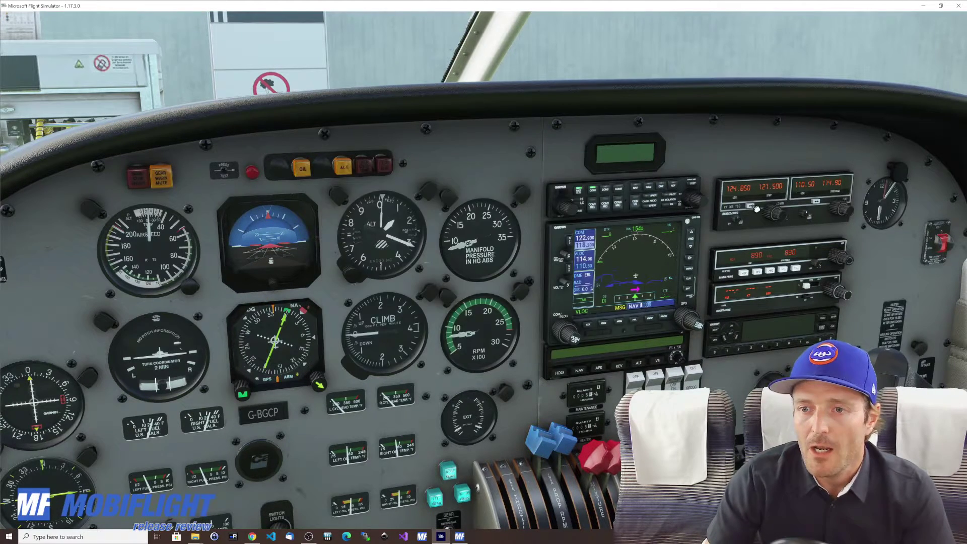
key("alt+Tab")
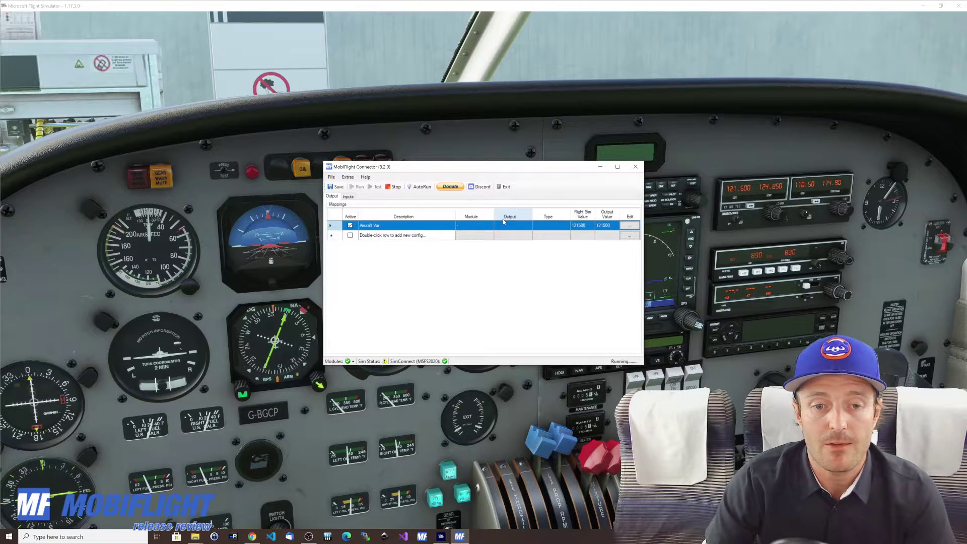
- Add a new output config row and name it 'L Vars'
left_click(395, 235)
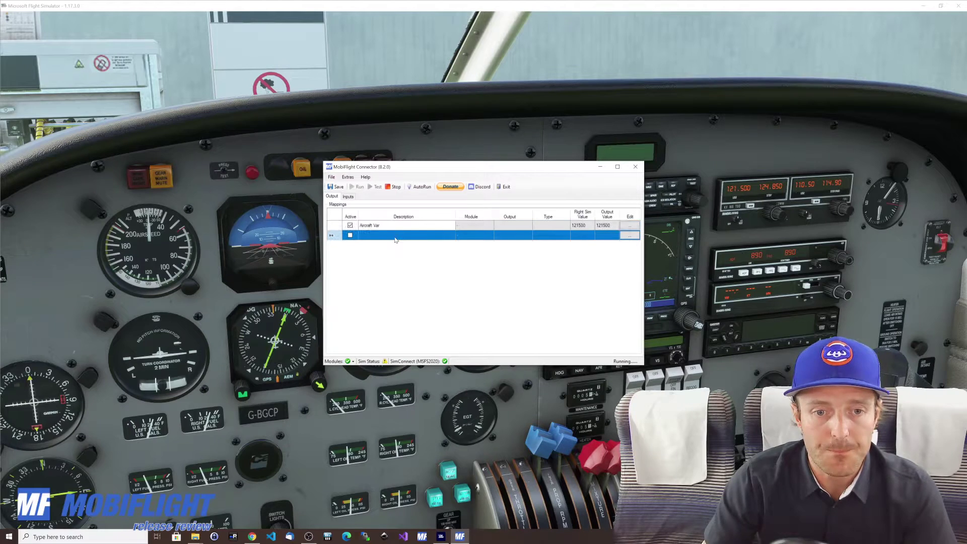
left_click(395, 239)
type("L")
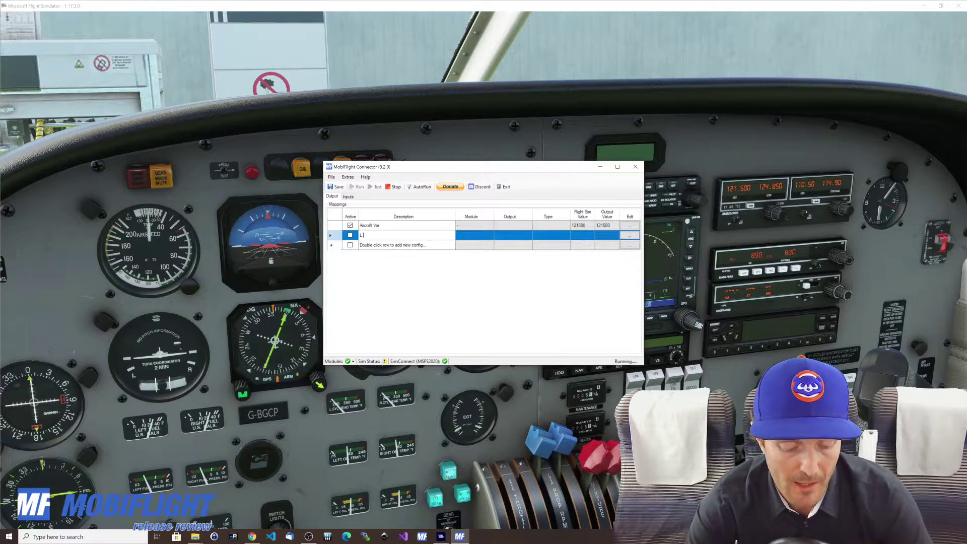
type(" Vars")
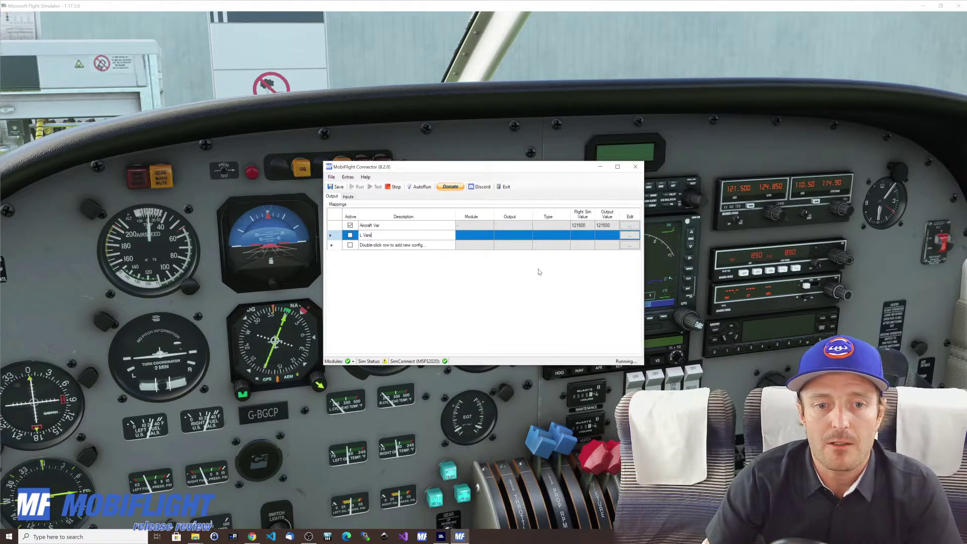
left_click(394, 245)
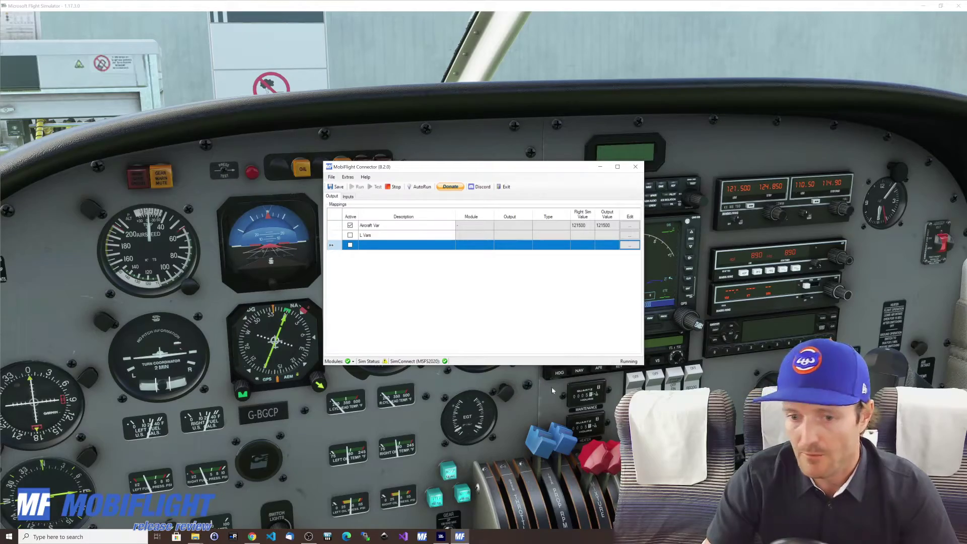
- Hide the yoke in the simulator cockpit and move the Connector window to the mid-left
left_click(604, 411)
left_click_drag(604, 410, 725, 436)
left_click(332, 314)
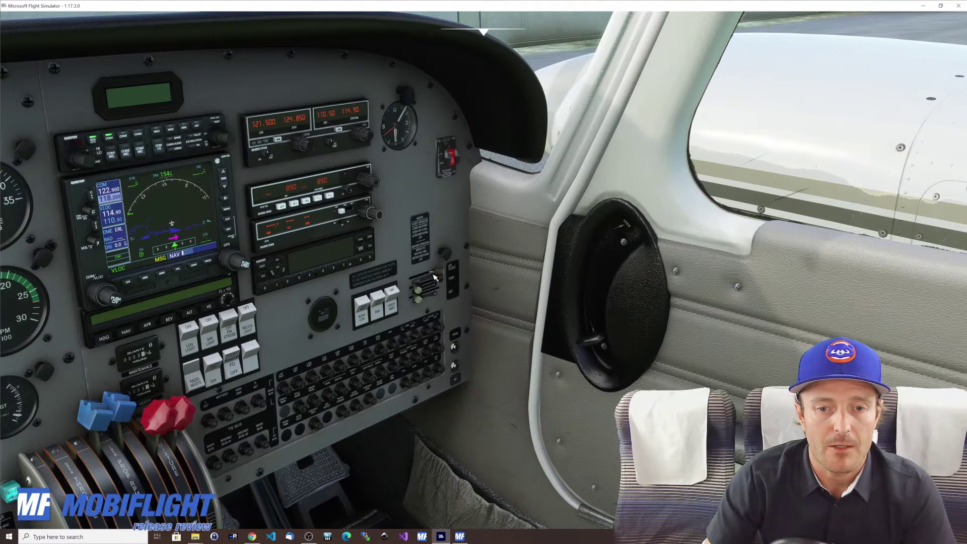
key("alt+Tab")
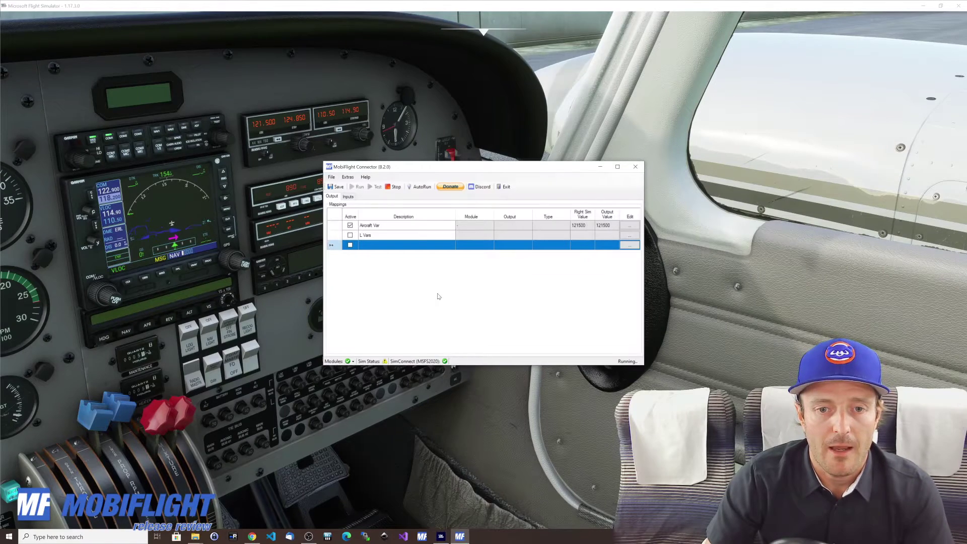
left_click_drag(435, 167, 150, 69)
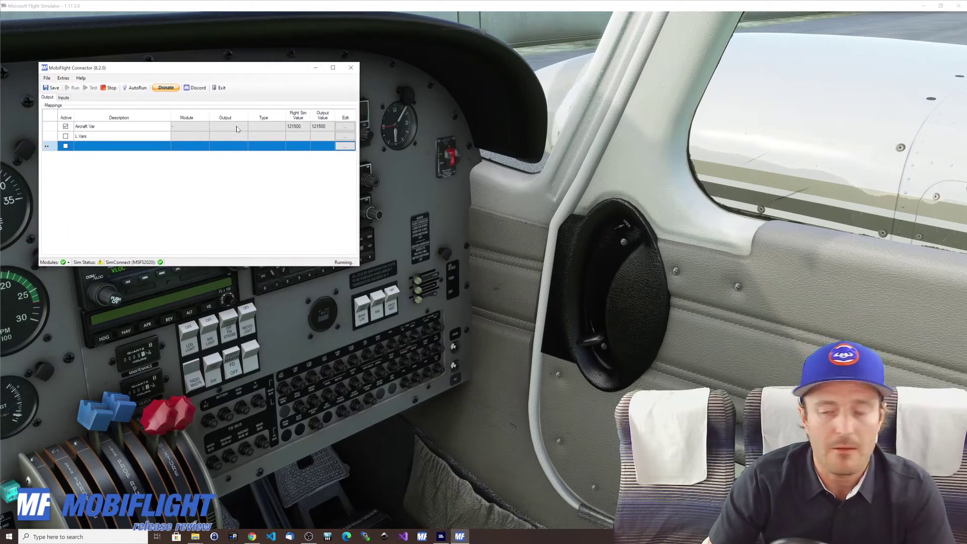
left_click_drag(231, 70, 244, 205)
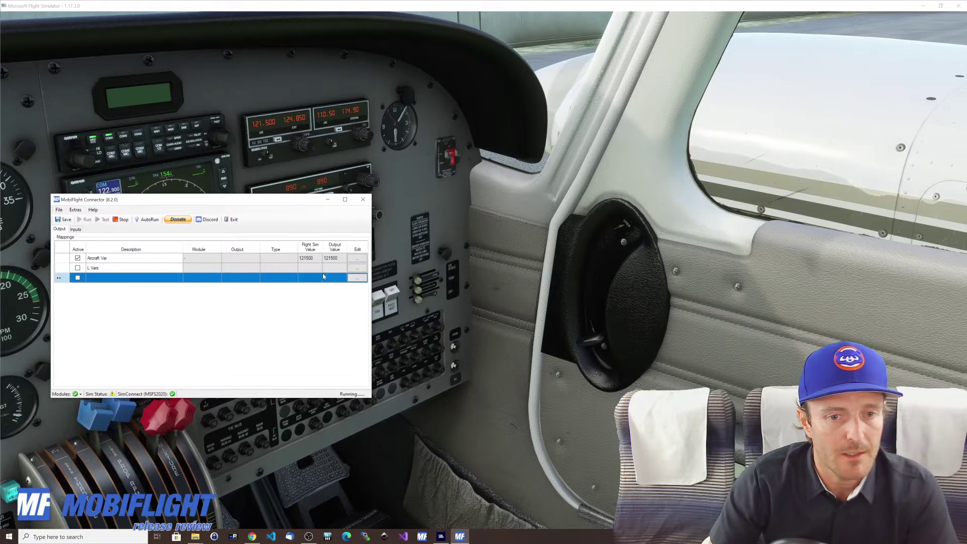
- Set the L Vars config to read (L:ASD_PA44_LEVER_AIR_INTAKE) through SimConnect and confirm
left_click(361, 268)
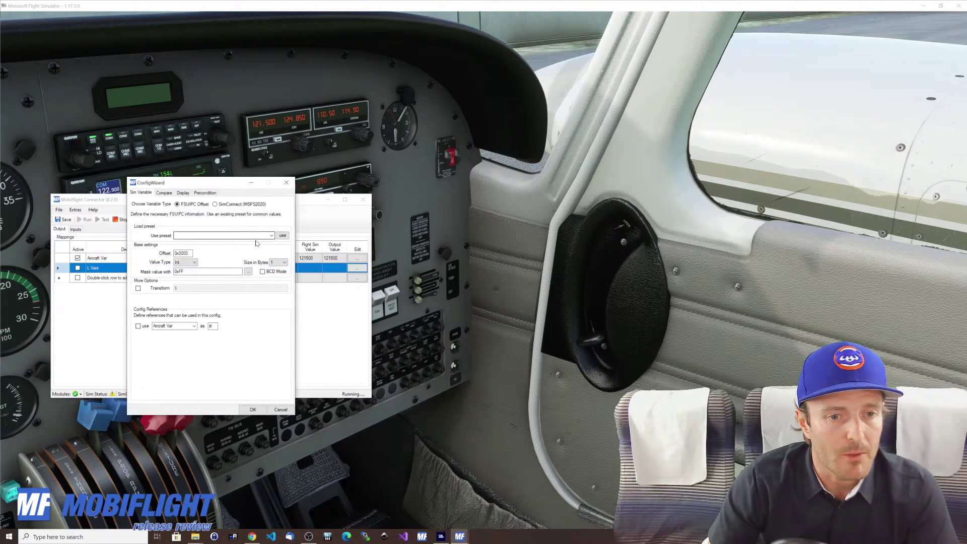
left_click(234, 204)
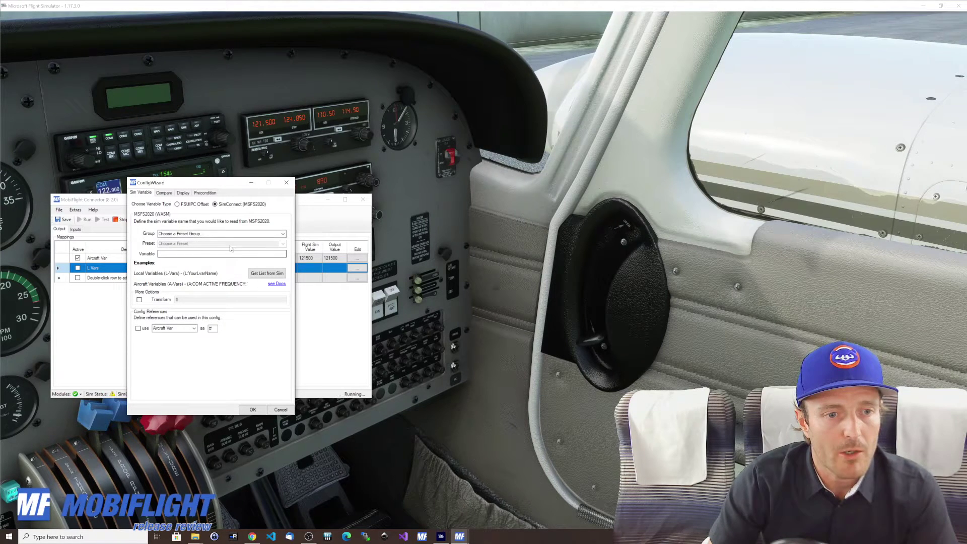
left_click(266, 274)
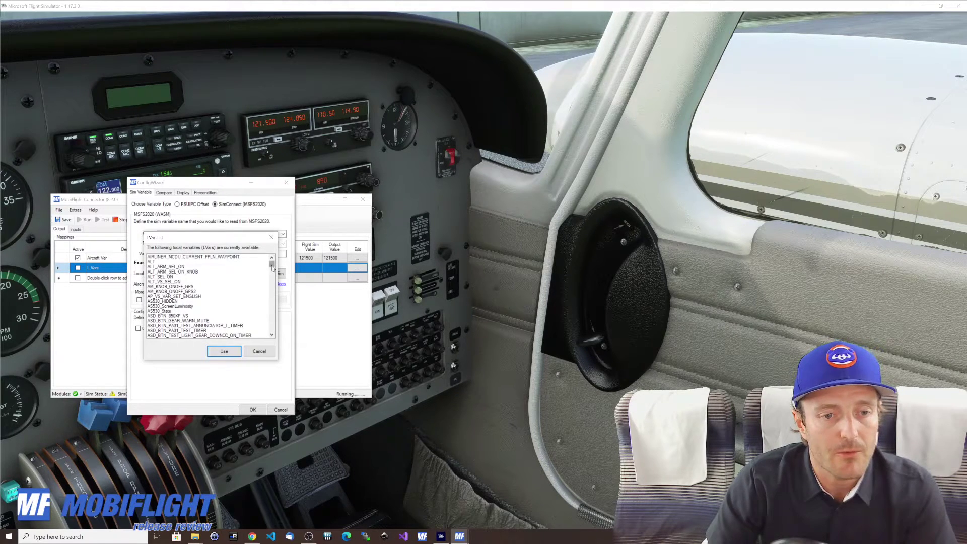
left_click_drag(272, 268, 274, 270)
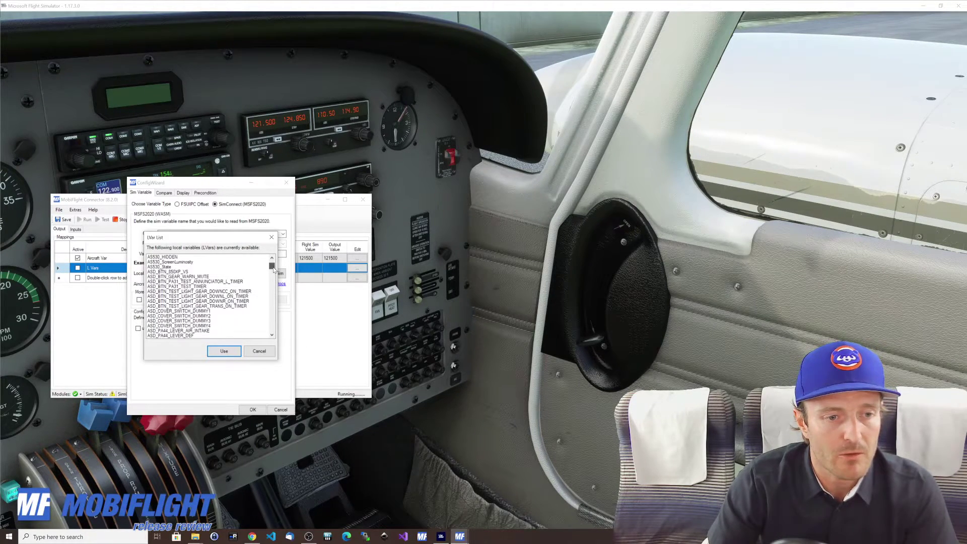
left_click(158, 331)
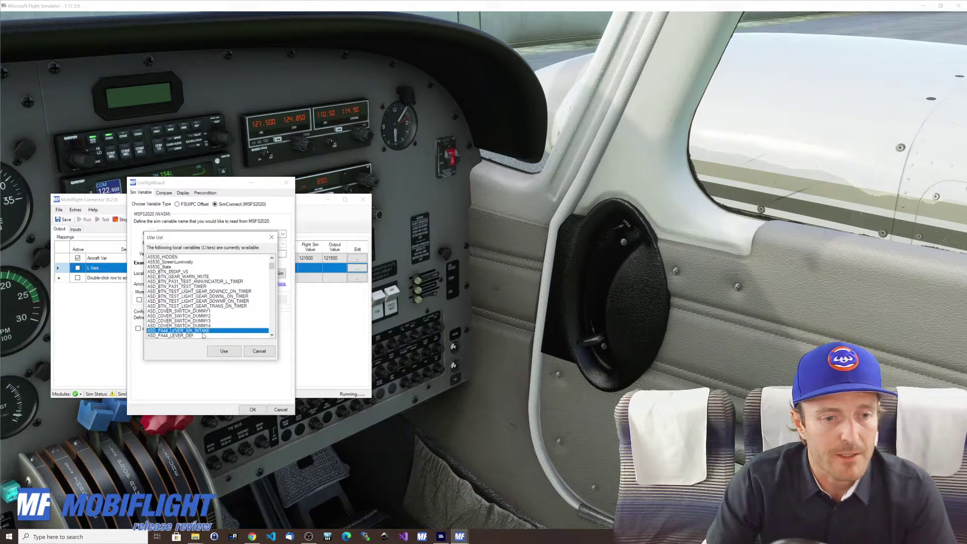
left_click(225, 351)
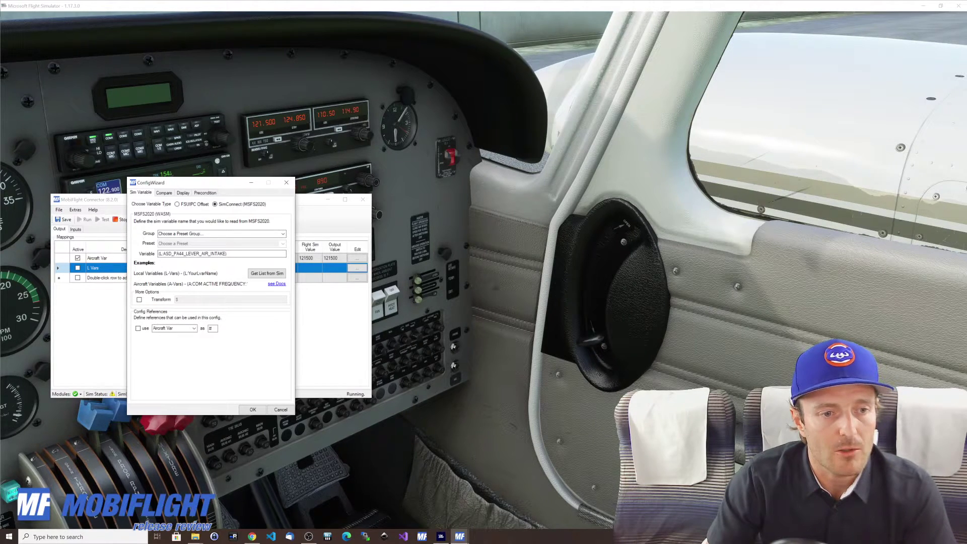
left_click(253, 409)
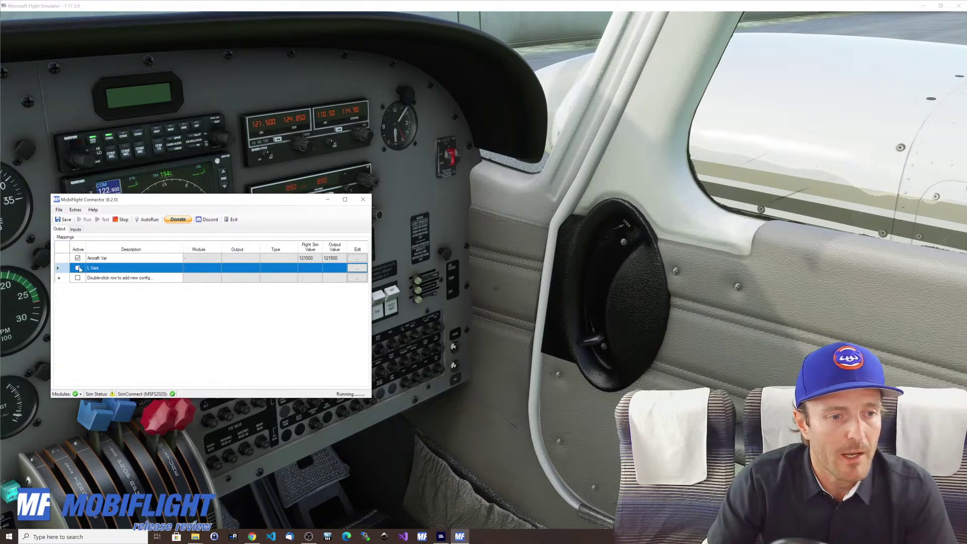
- Tick Active on the L Vars config so it starts reading its value
left_click(129, 281)
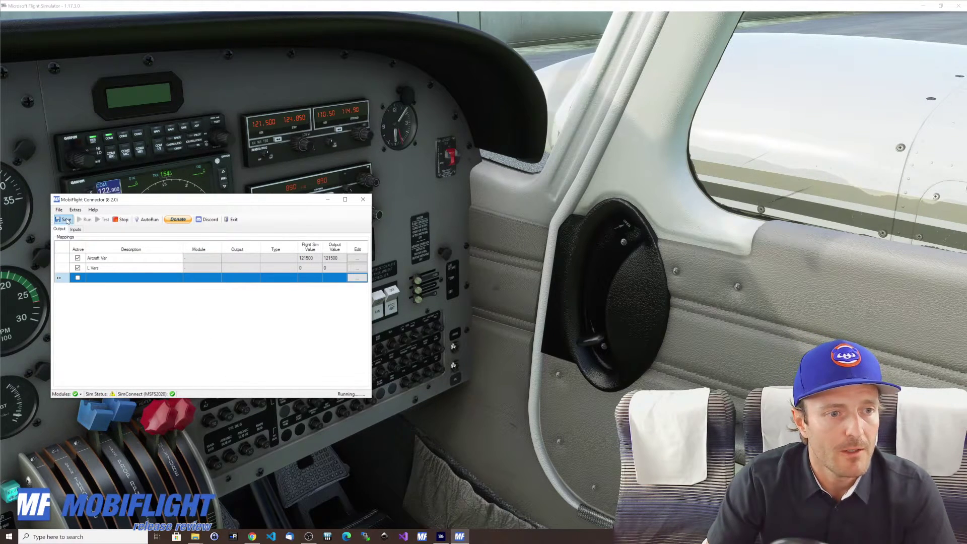
left_click_drag(256, 205, 247, 241)
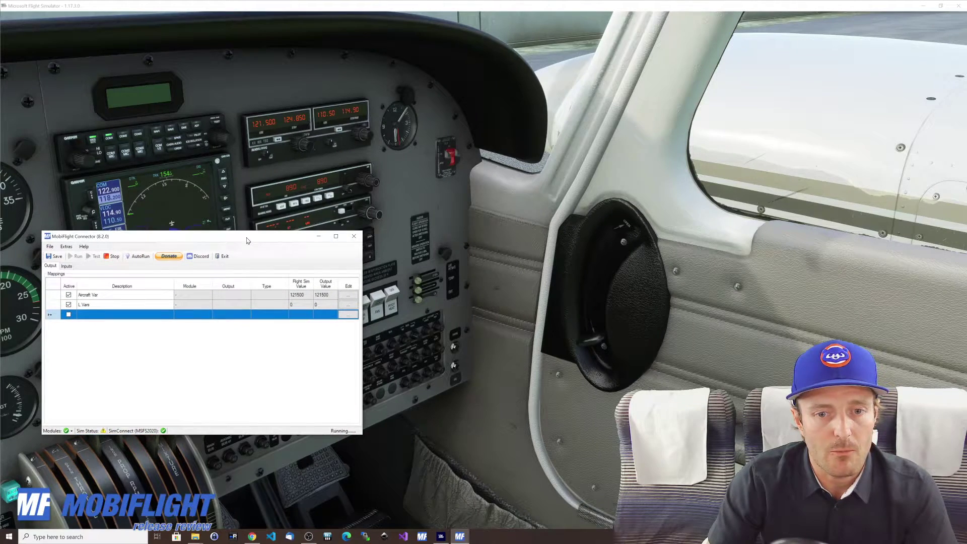
left_click(417, 298)
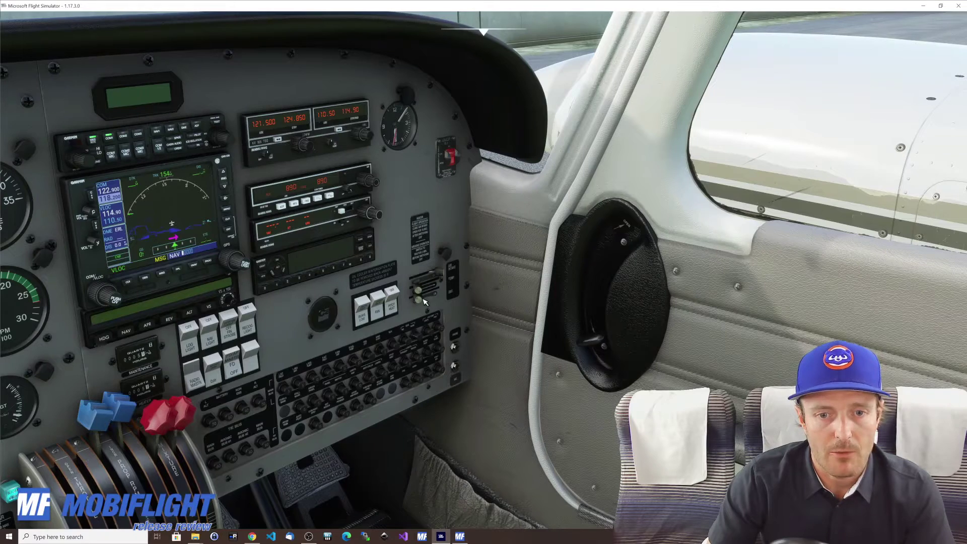
key("alt+Tab")
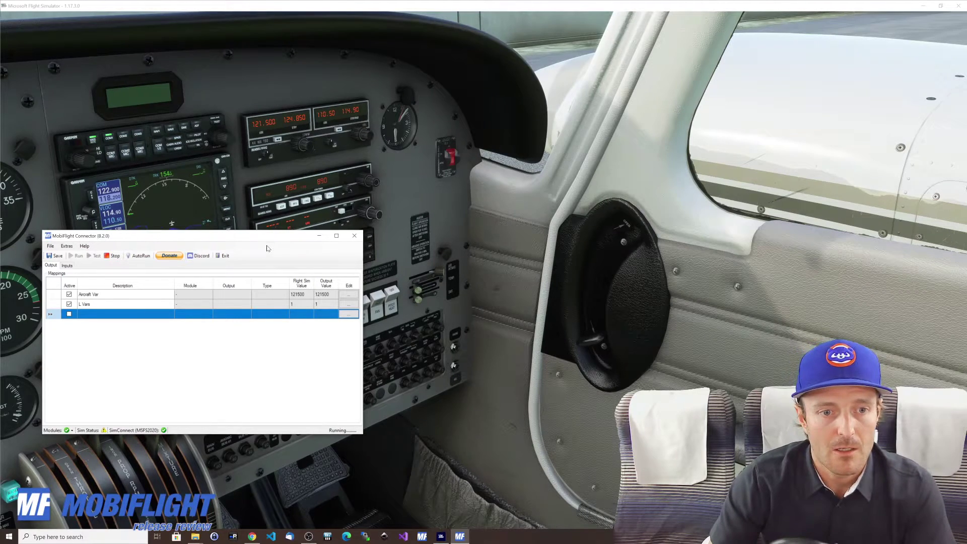
- Move the Connector window higher and review the L Vars config wizard without changes
left_click_drag(267, 248, 249, 133)
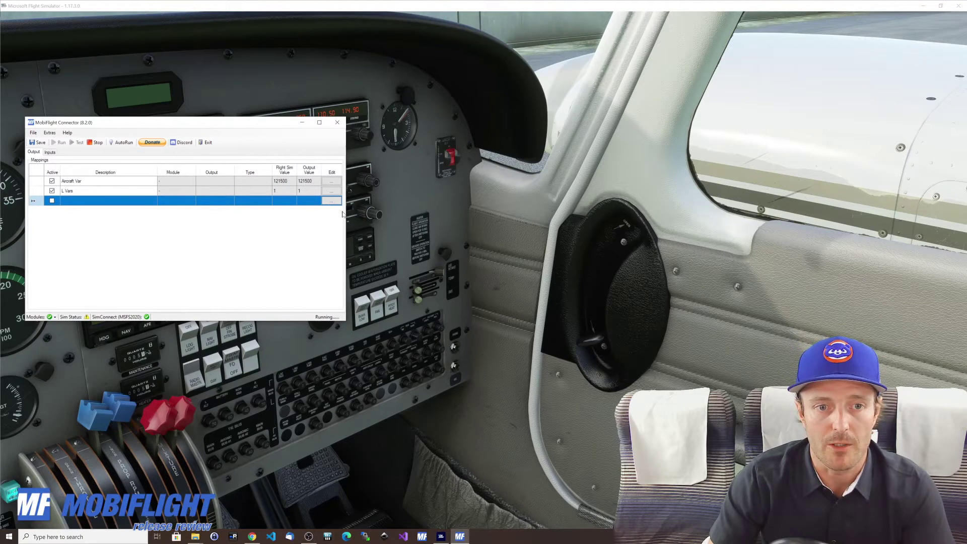
left_click(331, 190)
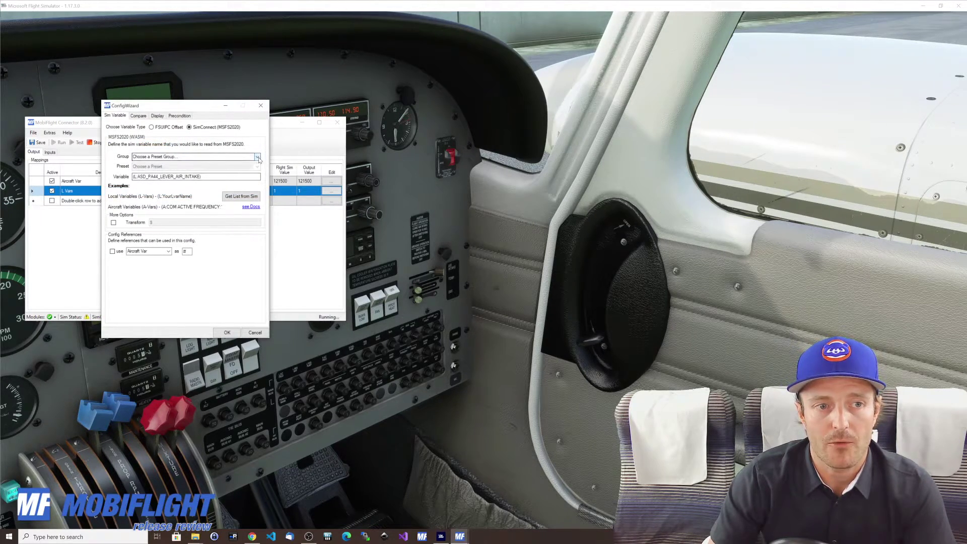
left_click(259, 157)
left_click(258, 157)
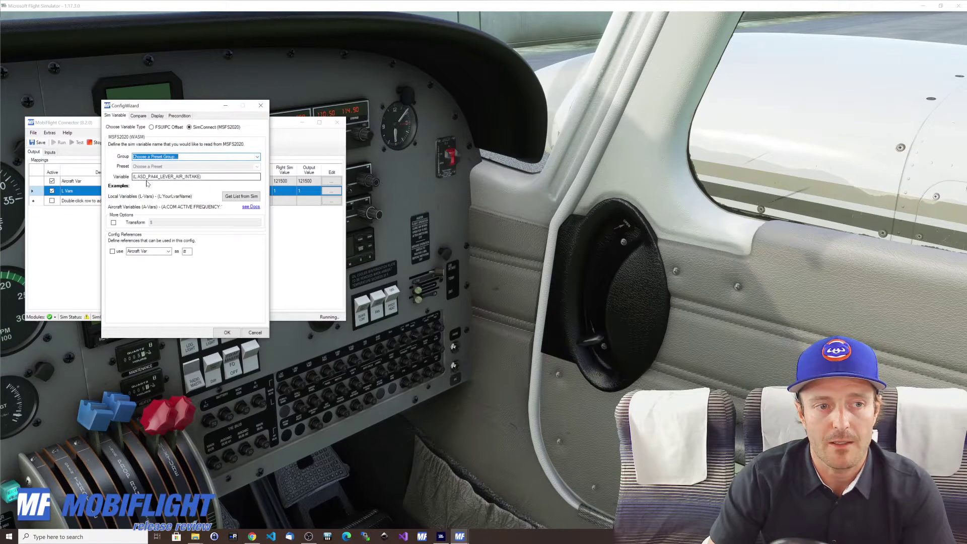
left_click(260, 107)
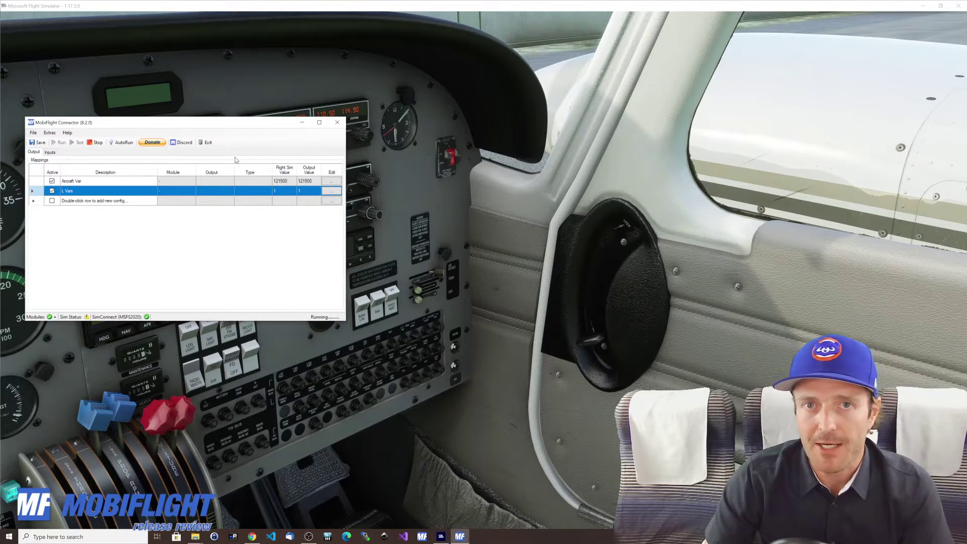
- Restore the simulator and shift it right, then snap the Connector to the left half
key("alt+Tab")
key("alt+Tab")
key("alt+Tab")
key("alt+Tab")
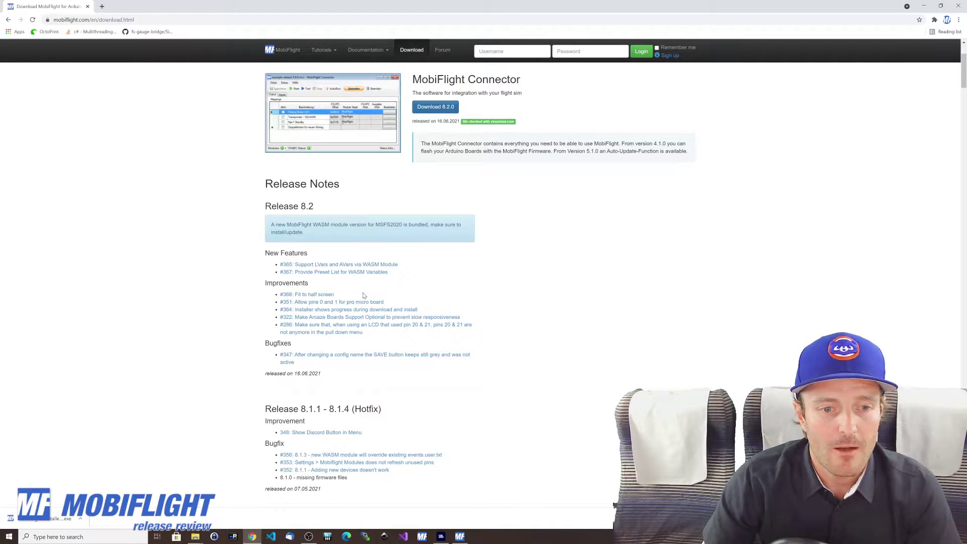
key("alt+Tab")
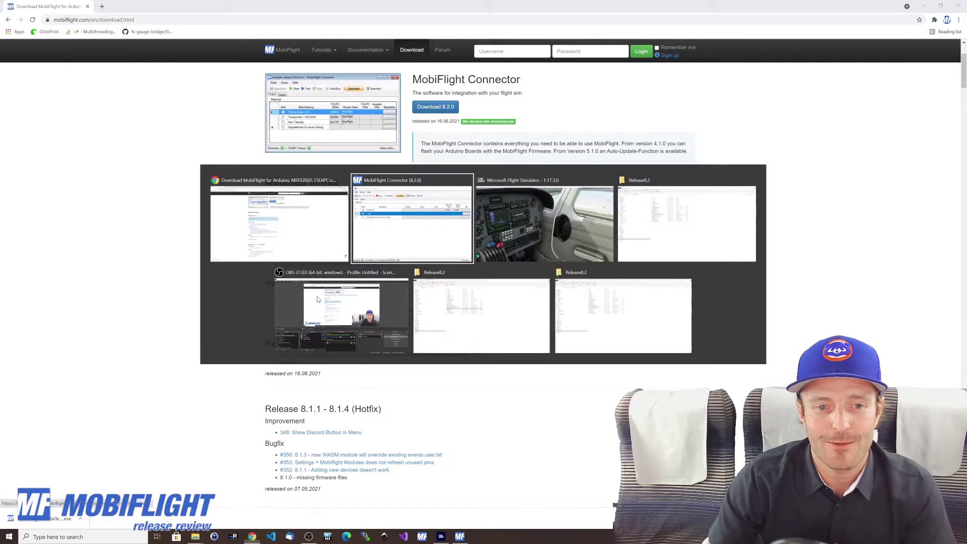
key("alt+Tab")
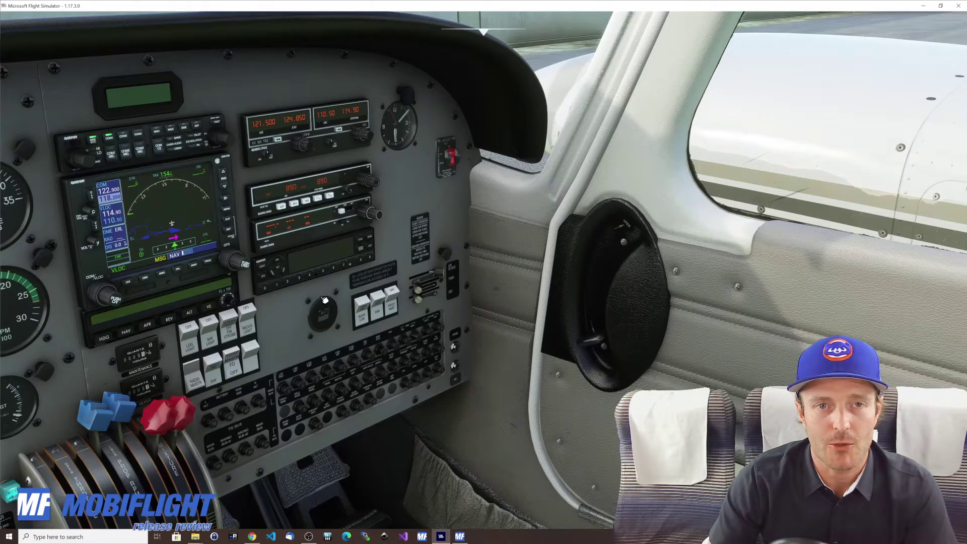
left_click_drag(285, 5, 966, 69)
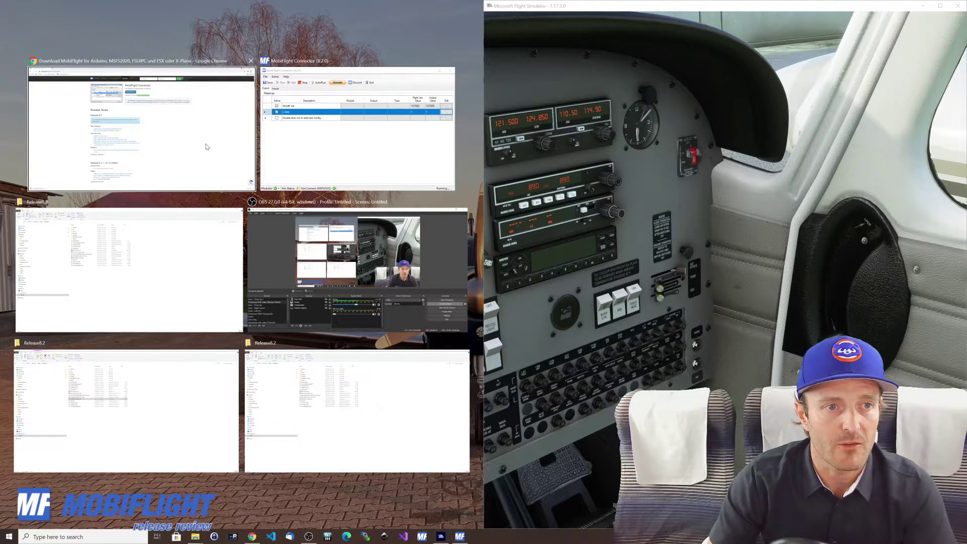
left_click(314, 161)
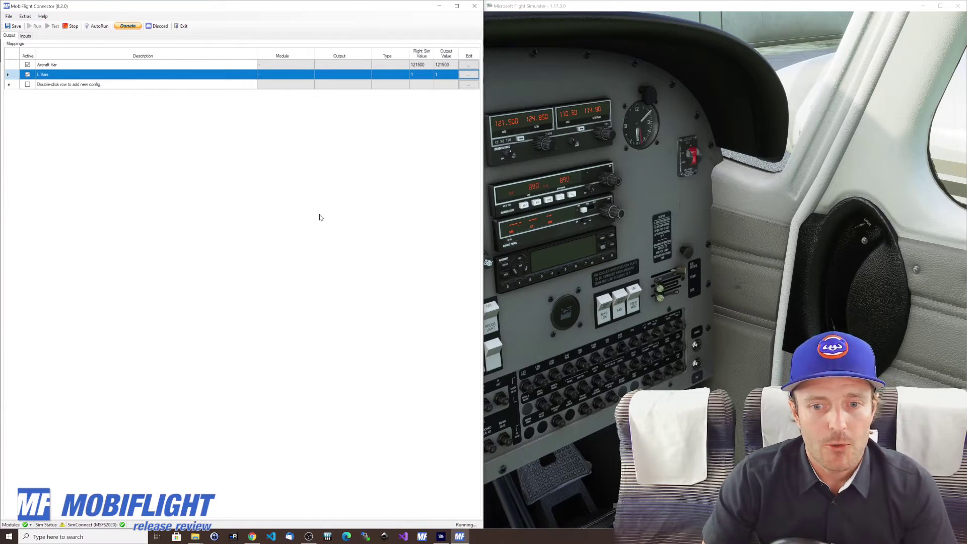
- Show the MobiFlight download page in Chrome snapped to the left half of the screen
left_click(252, 536)
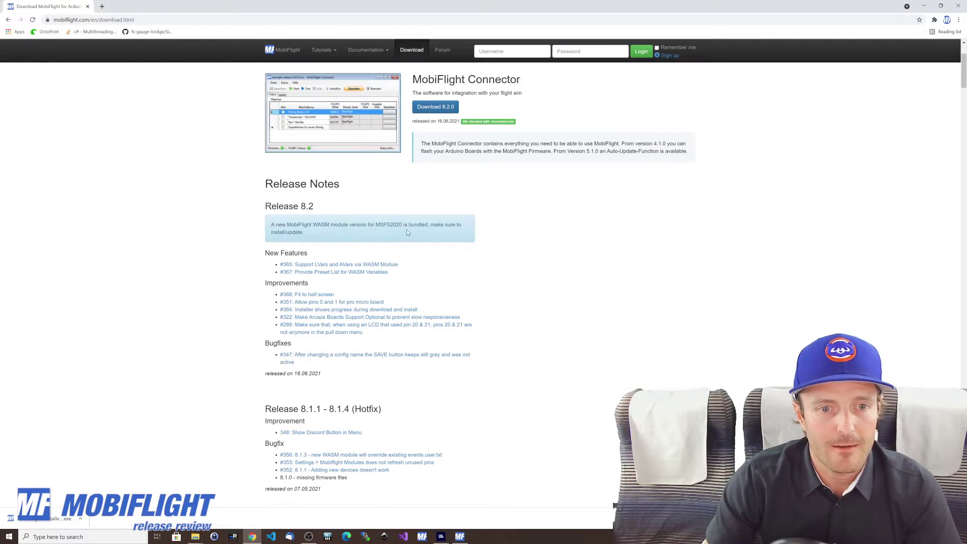
left_click_drag(361, 9, 0, 10)
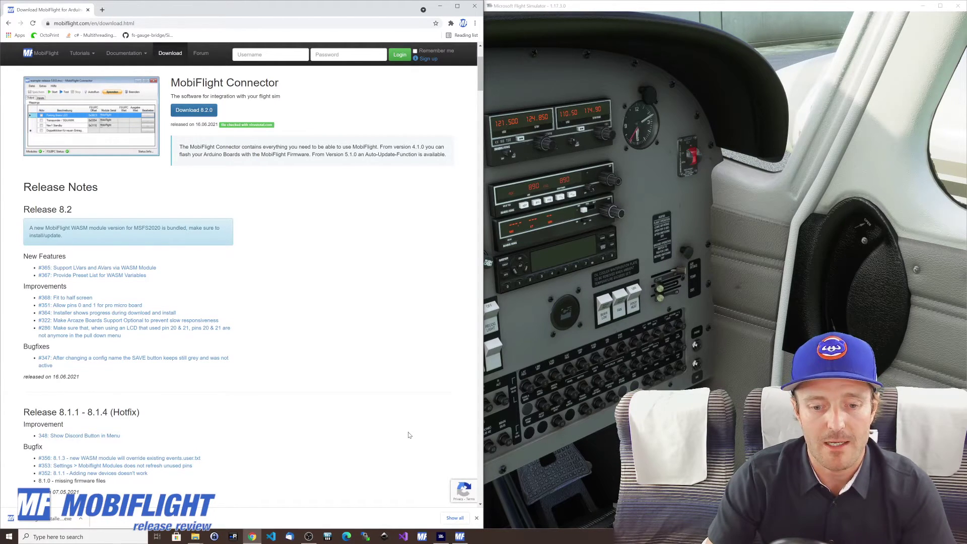
- Return to the Connector, view and close the L Vars config wizard, then open Extras
key("alt+Tab")
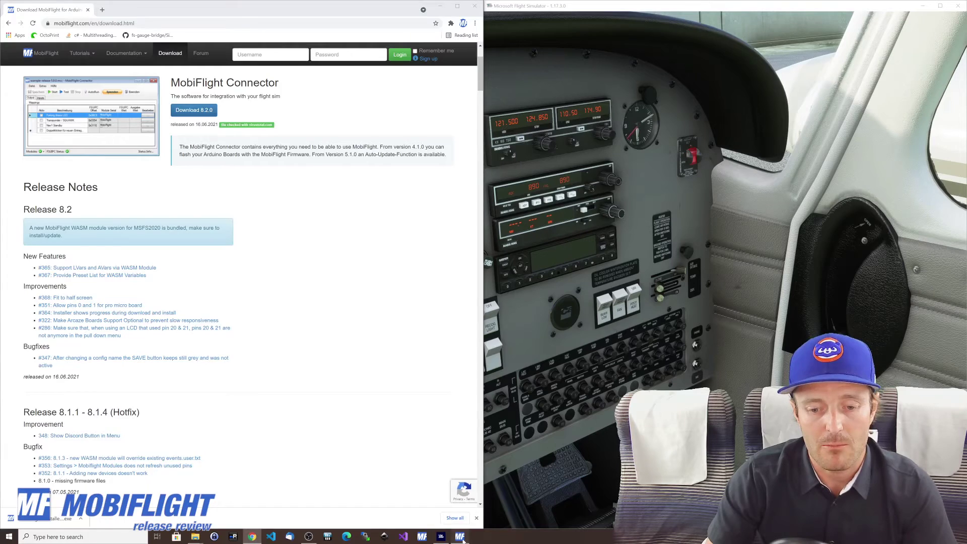
left_click(469, 74)
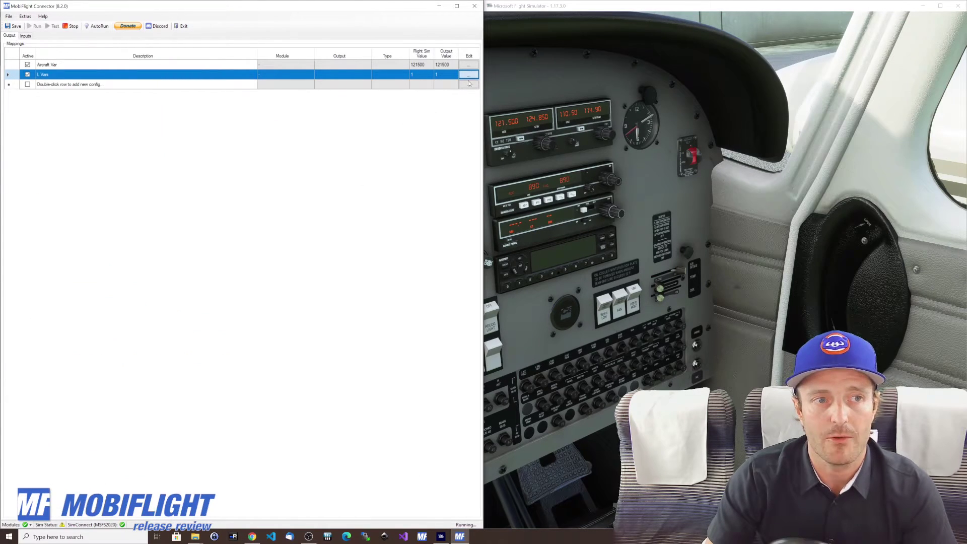
left_click(316, 151)
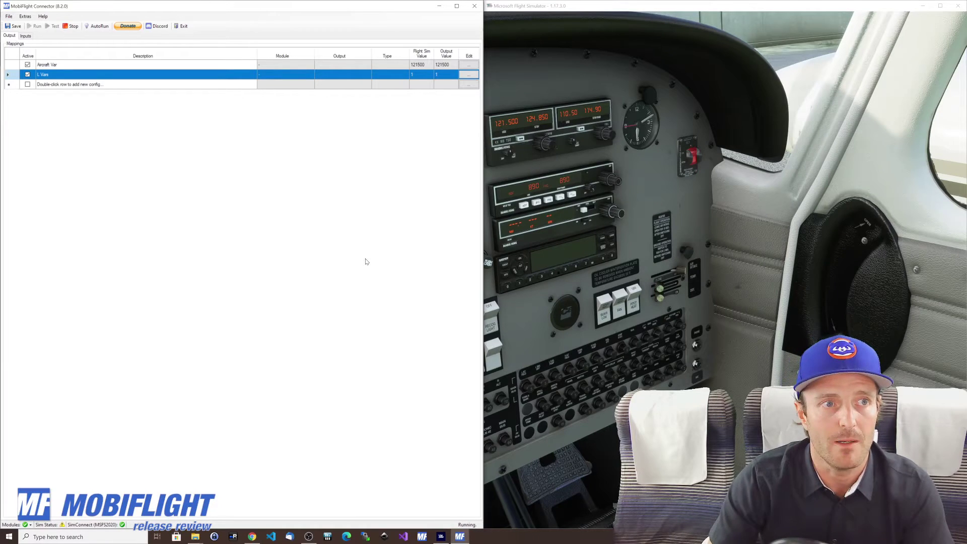
left_click(25, 16)
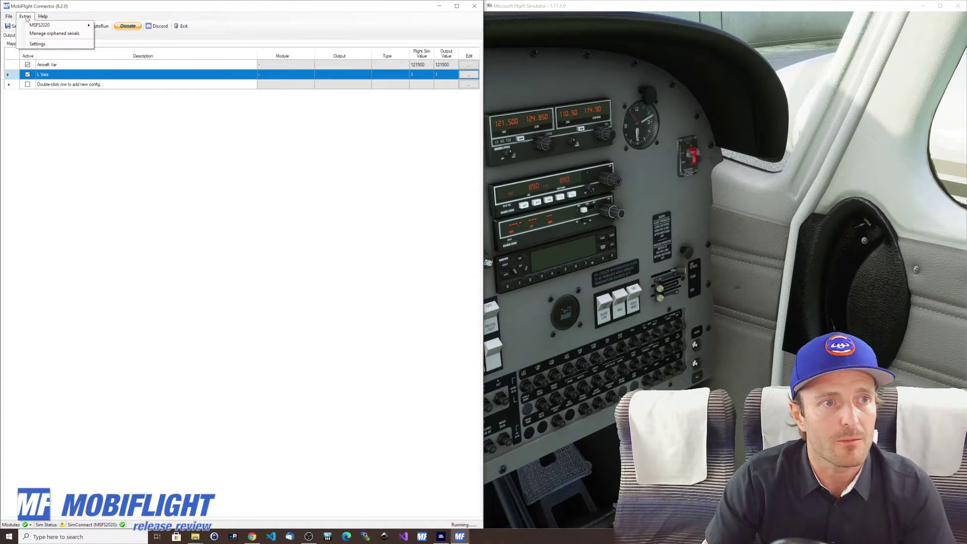
left_click(38, 44)
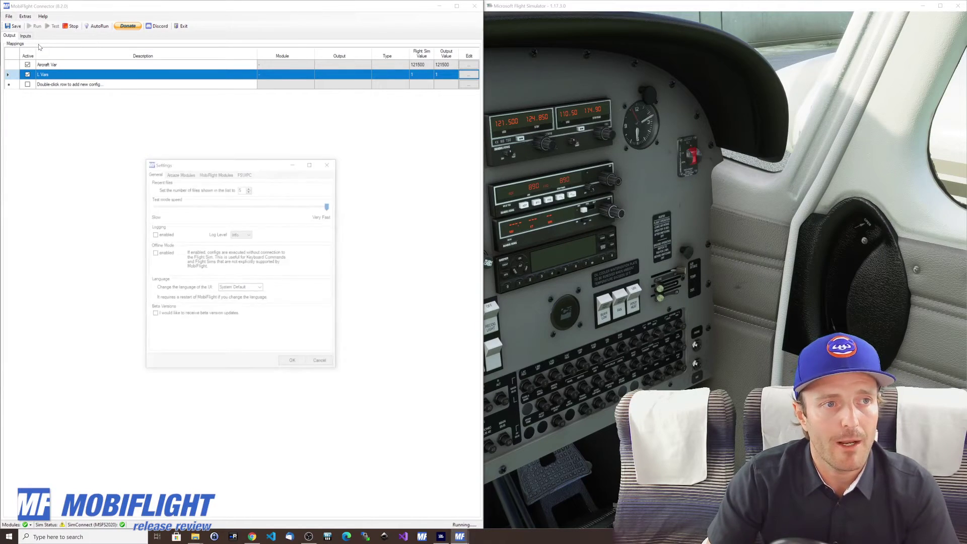
left_click(185, 174)
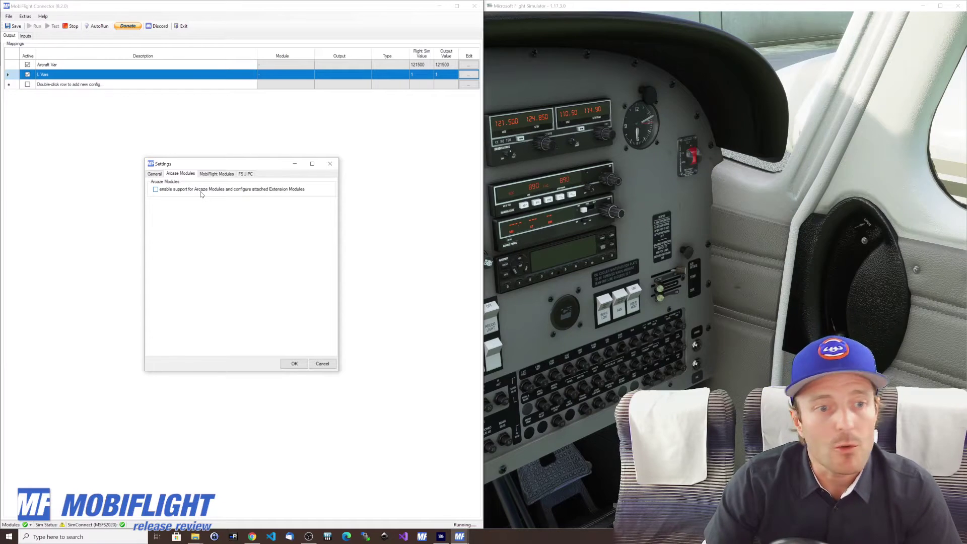
left_click(330, 164)
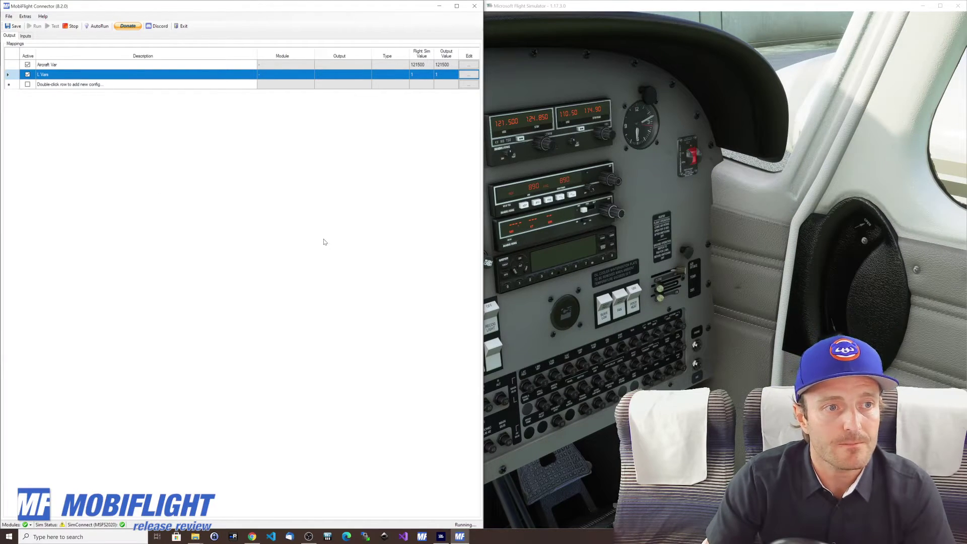
key("alt+Tab")
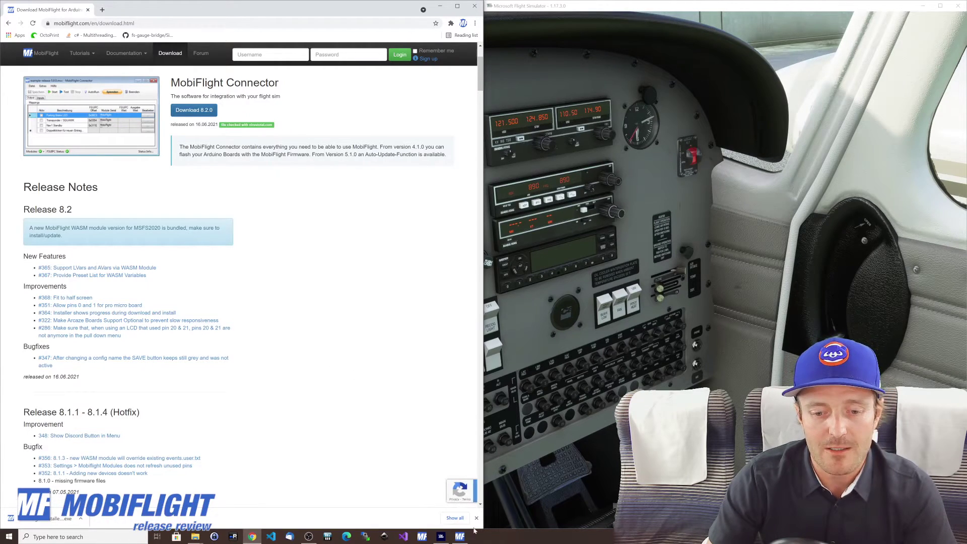
mouse_move(461, 539)
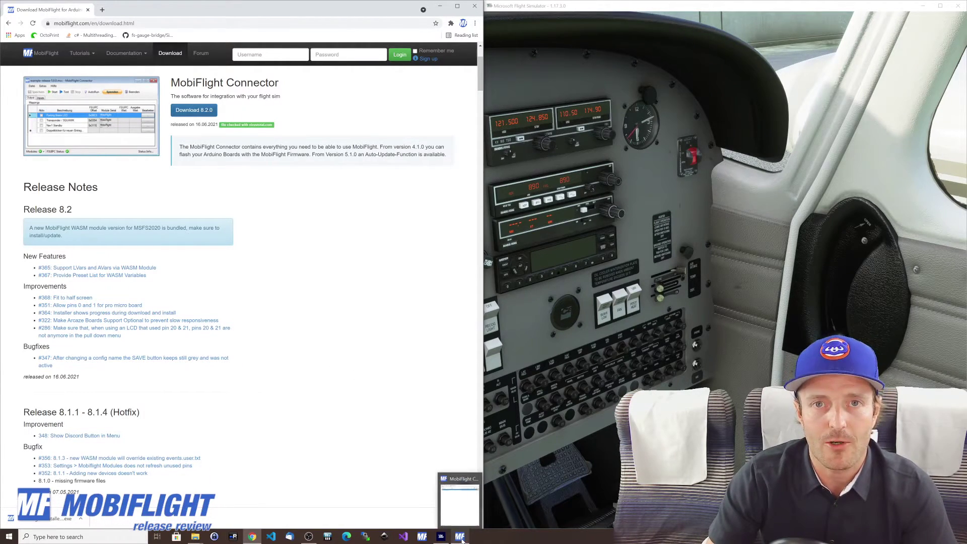
left_click(461, 536)
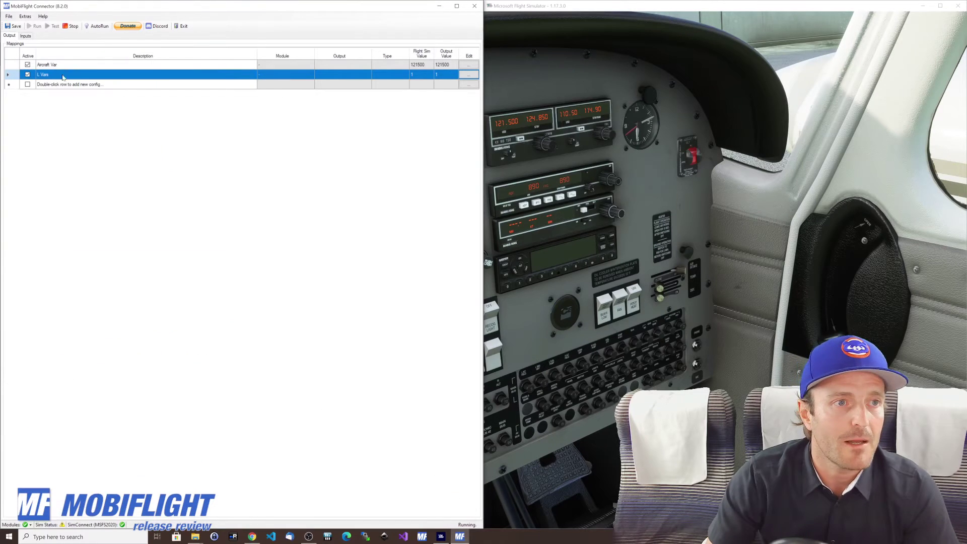
- Open Settings on the MobiFlight Modules tab and browse the Switch Panel module's devices
left_click(25, 16)
left_click(38, 44)
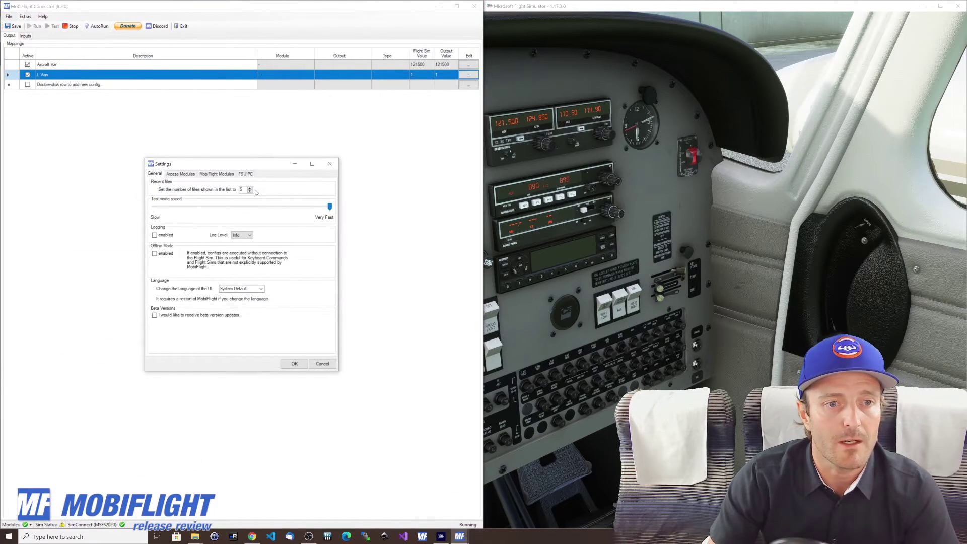
left_click(218, 174)
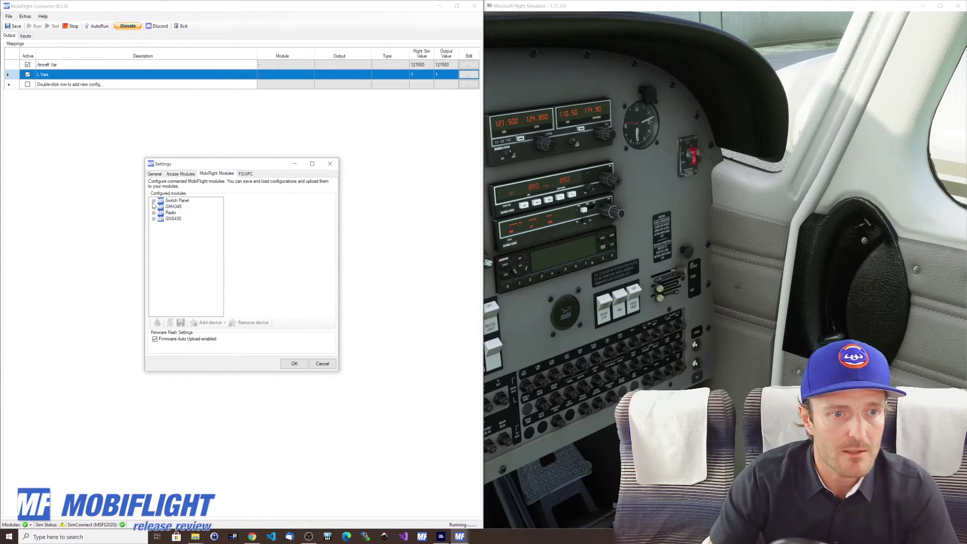
left_click(154, 201)
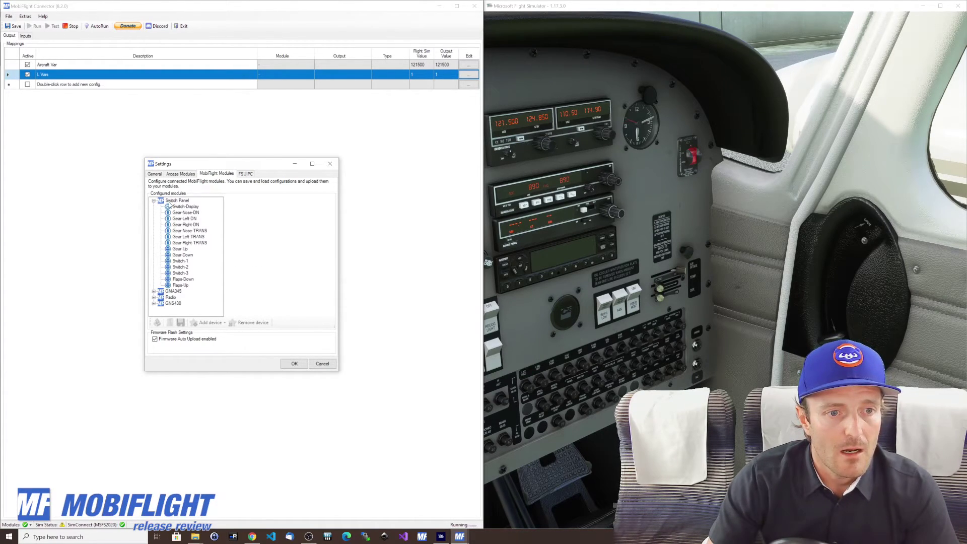
left_click(179, 202)
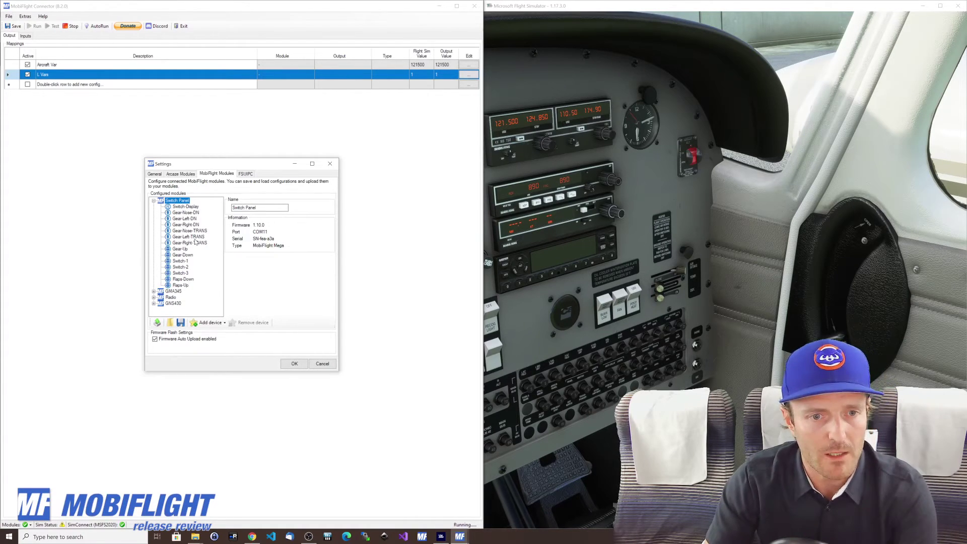
key("Down")
key("Down")
key("Down")
key("Down")
key("Down")
key("Down")
key("Down")
key("Down")
key("Down")
key("Down")
key("Down")
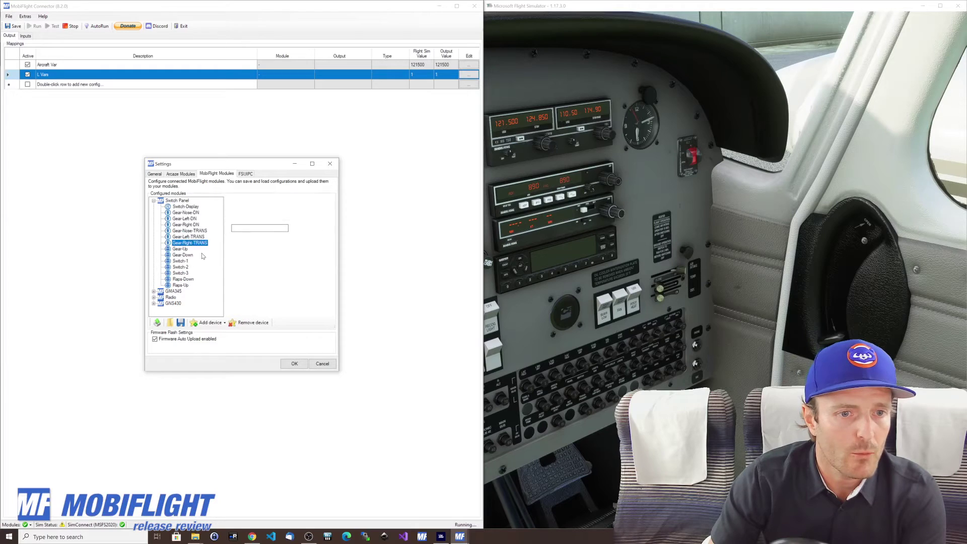
left_click(154, 202)
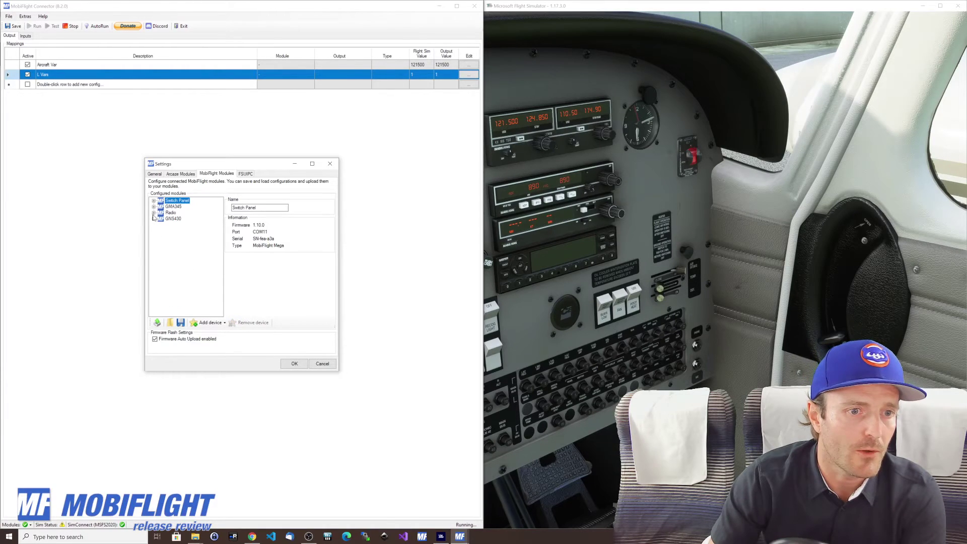
left_click(155, 207)
- Step through the GMA345 and Radio module devices down to NAV2-Enc-Btn
key("Down")
key("Down")
key("Down")
key("Down")
key("Down")
key("Down")
key("Down")
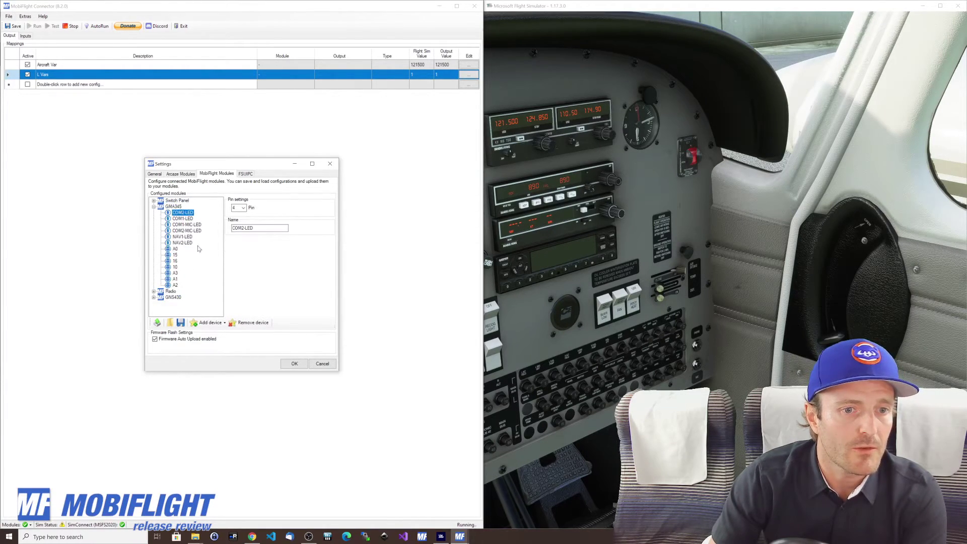
key("Down")
key("Down")
key("Down")
key("Down")
key("Down")
key("Down")
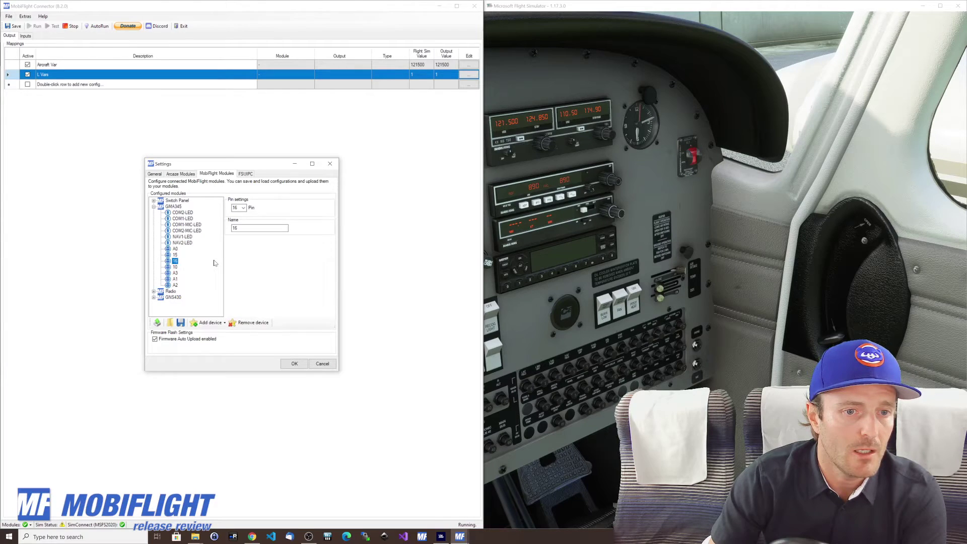
key("Left")
key("Left")
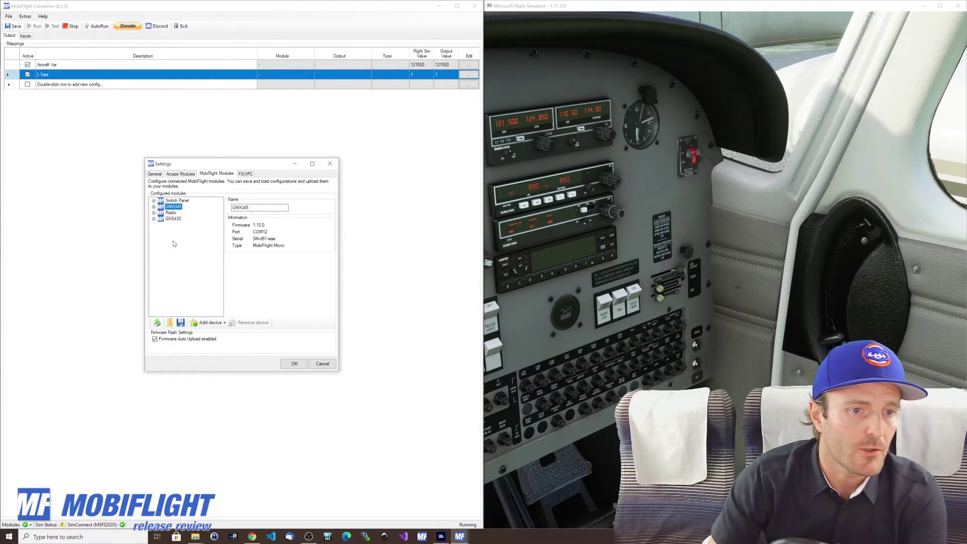
key("Down")
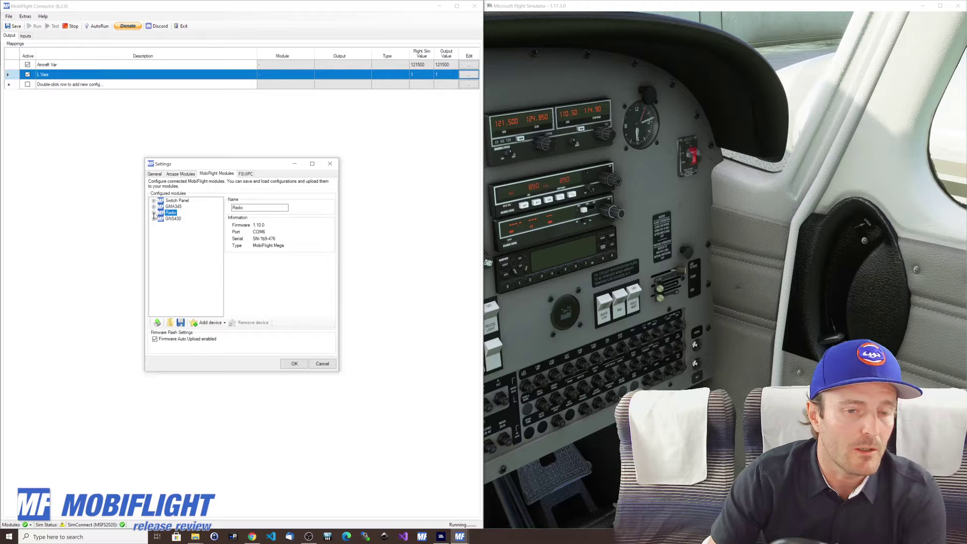
left_click(154, 214)
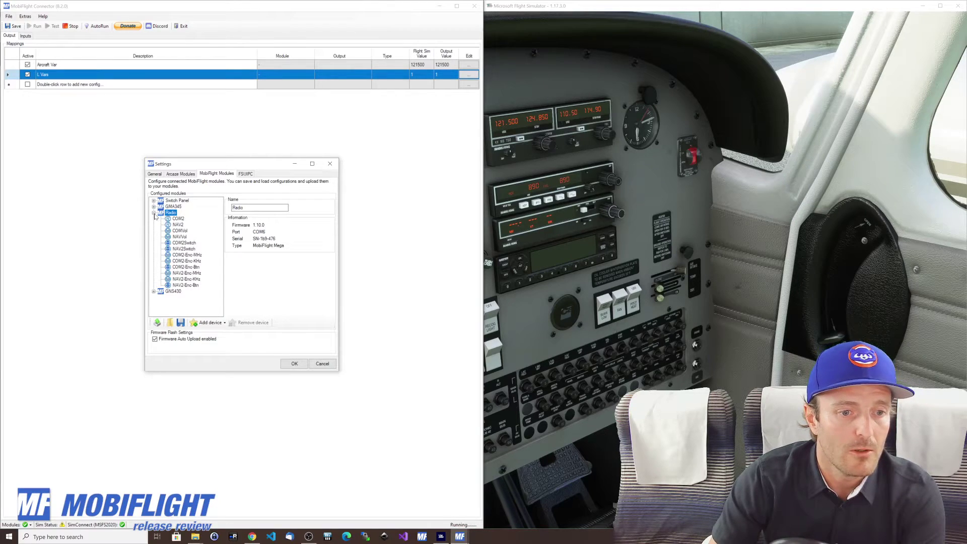
key("Down")
key("Down")
key("Down")
key("Down")
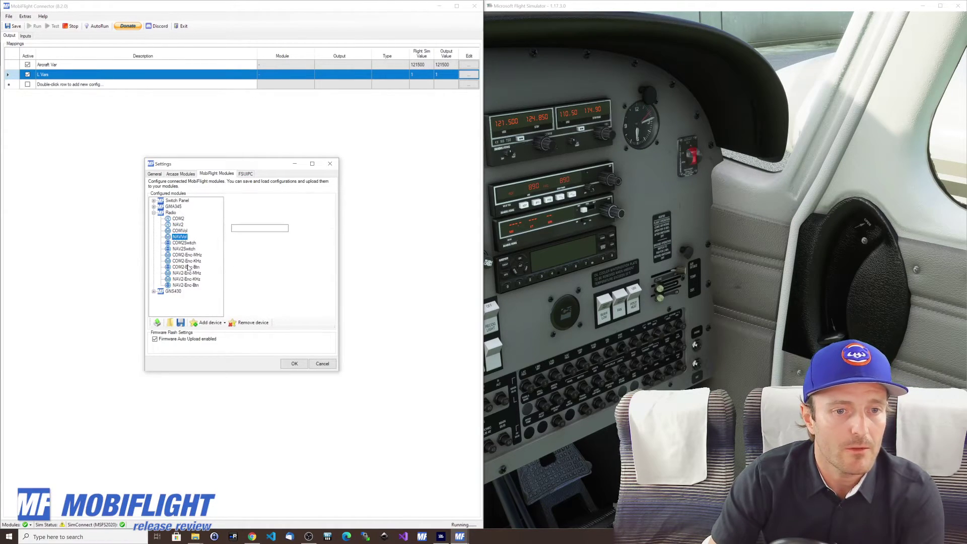
key("Down")
key("Down")
key("Down")
key("Down")
key("Down")
key("Down")
key("Down")
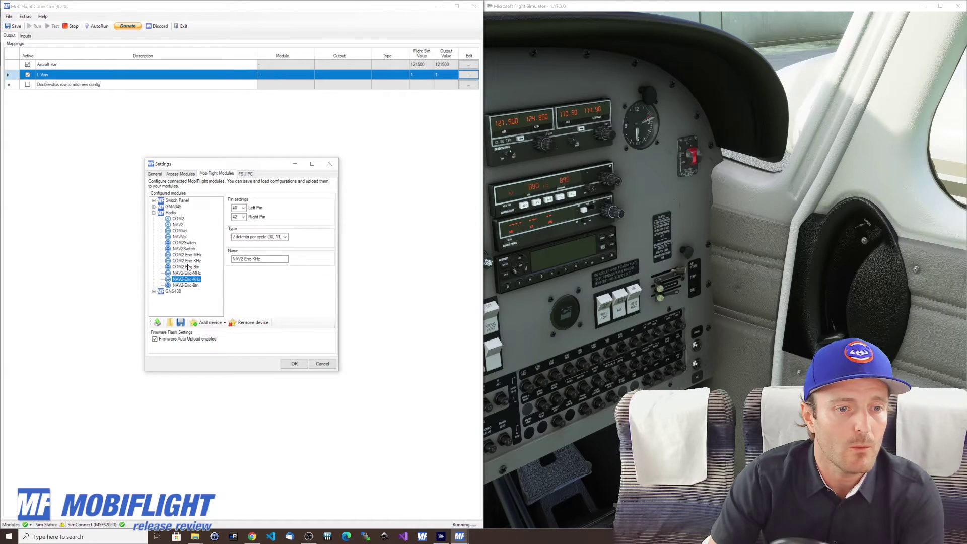
key("Down")
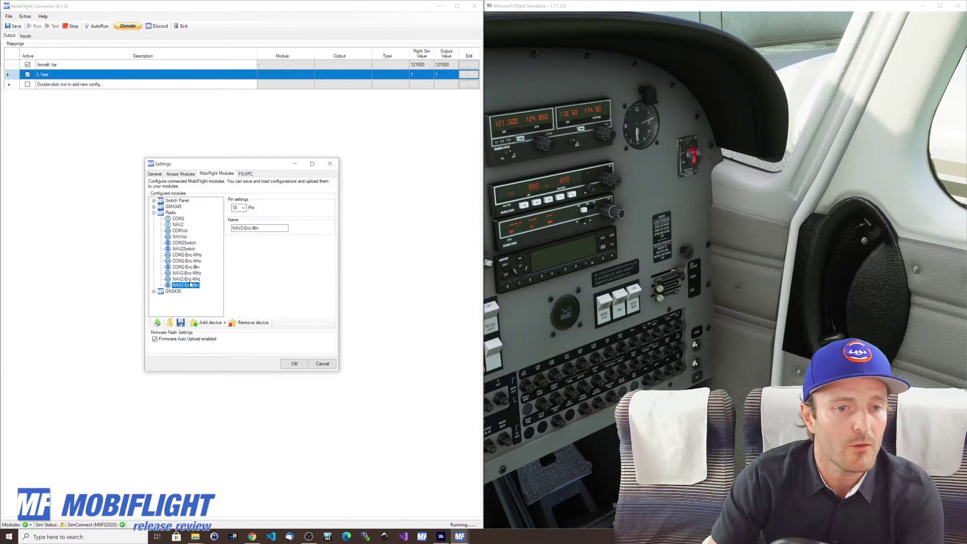
left_click(170, 213)
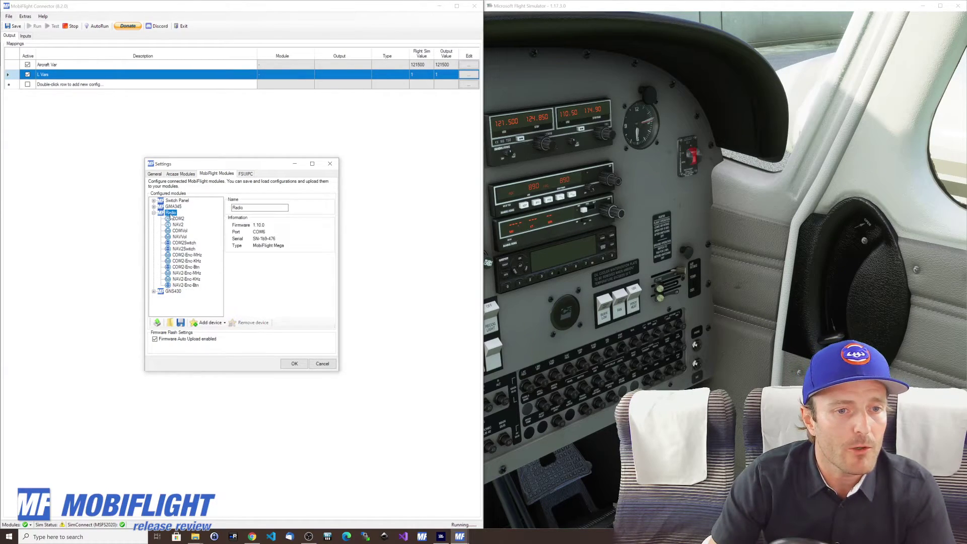
- Add a test Button to the Radio module, inspect its pin list, then remove it
left_click(220, 323)
left_click(219, 271)
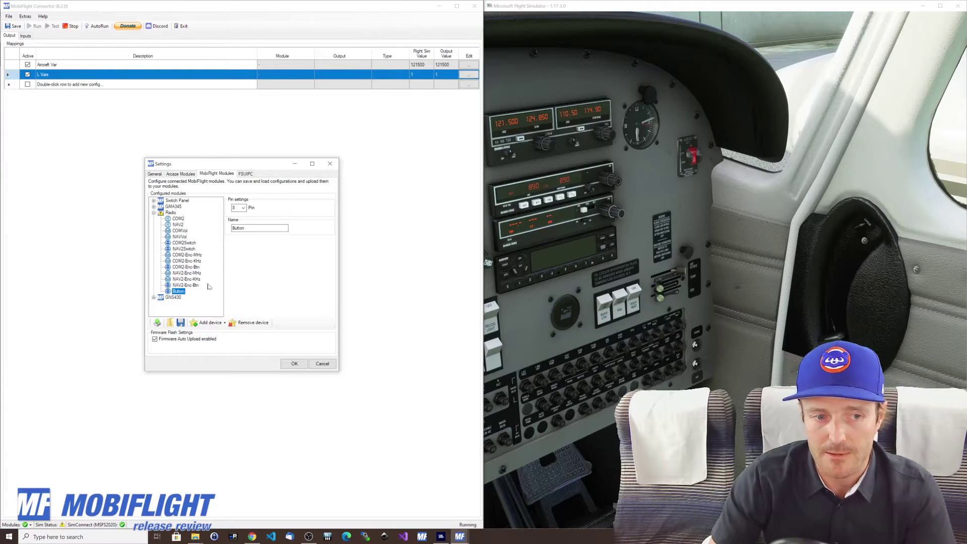
left_click(243, 207)
scroll(242, 247, "down", 3)
left_click_drag(243, 247, 243, 239)
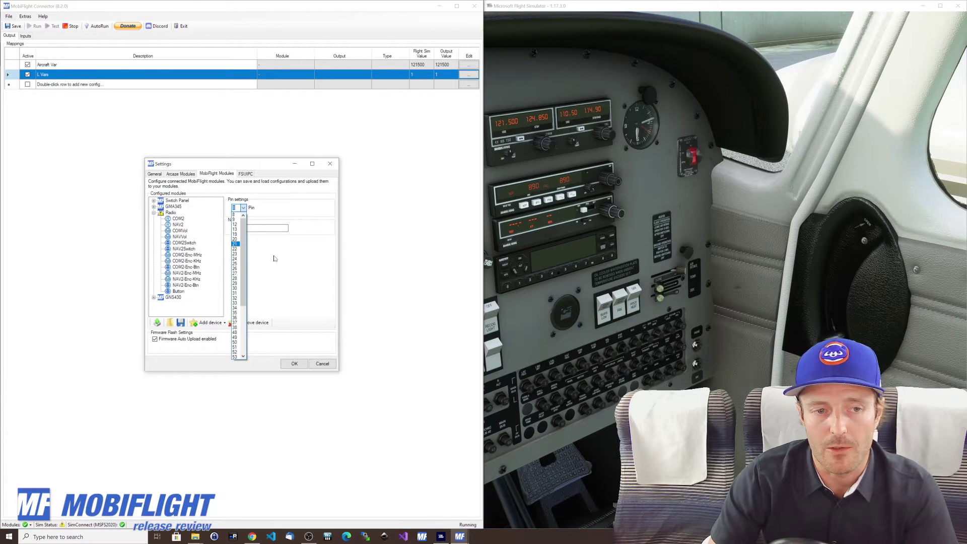
left_click(217, 287)
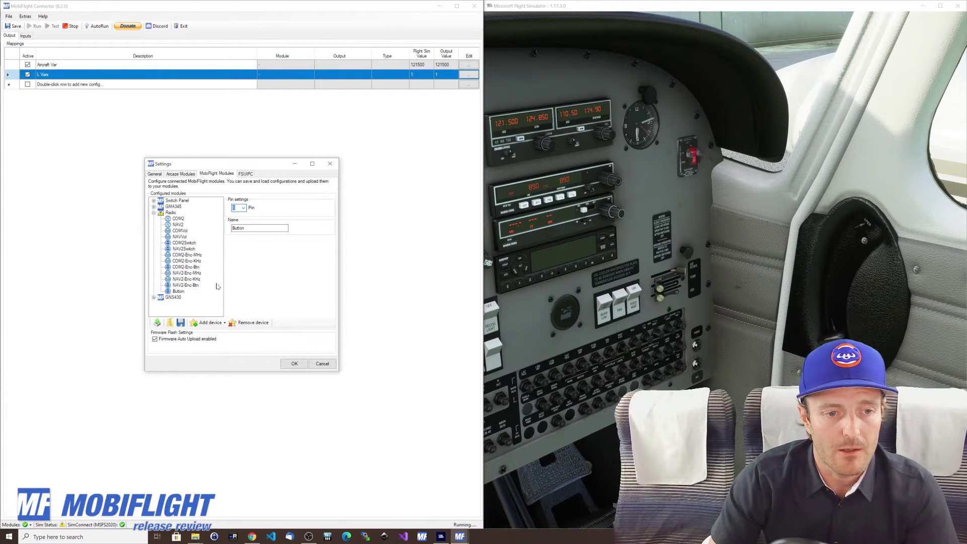
left_click(248, 322)
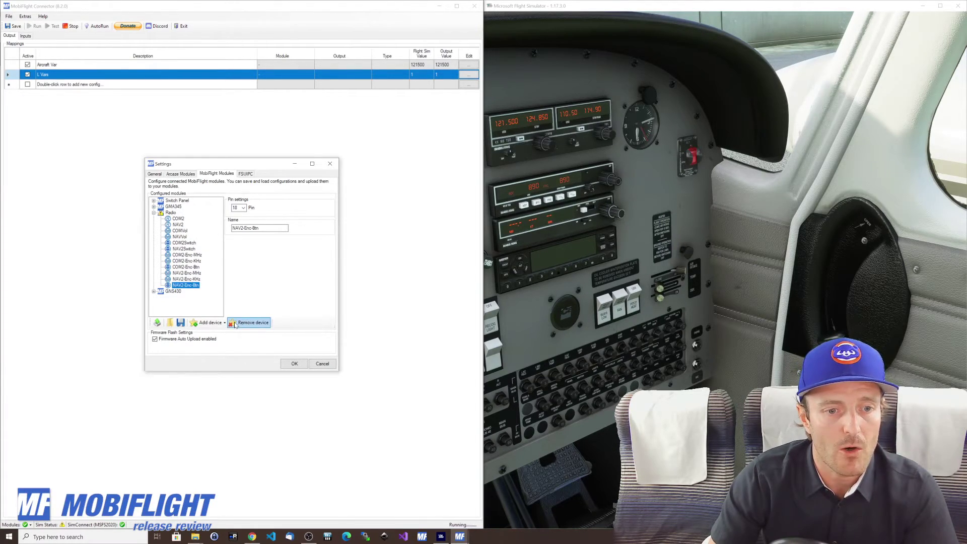
left_click(211, 323)
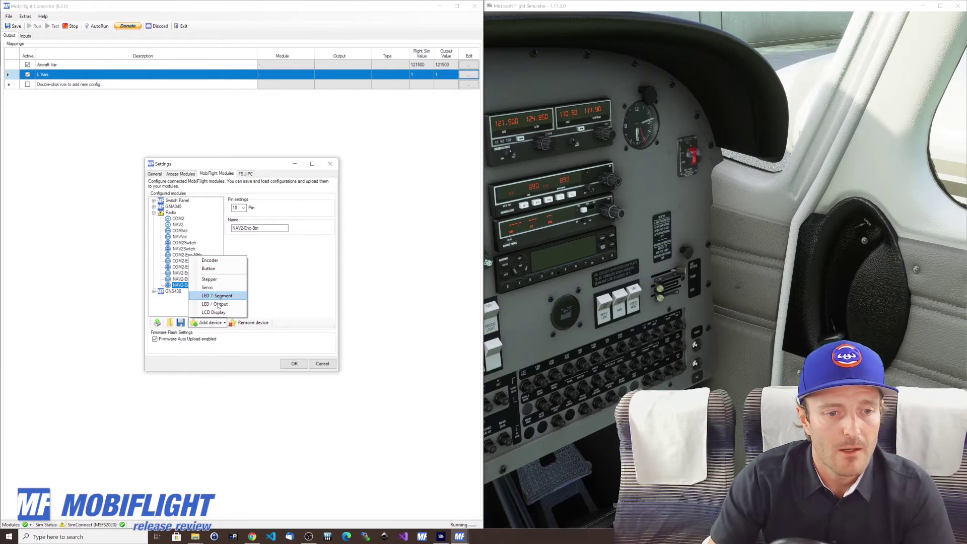
- Add an LCD Display and a Button to Radio, checking which pins the button can use
left_click(218, 313)
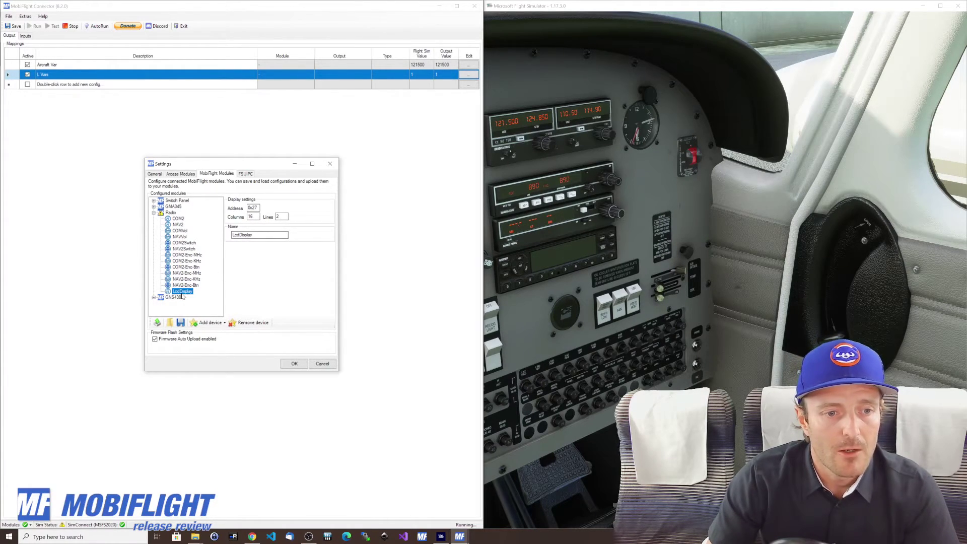
left_click(214, 323)
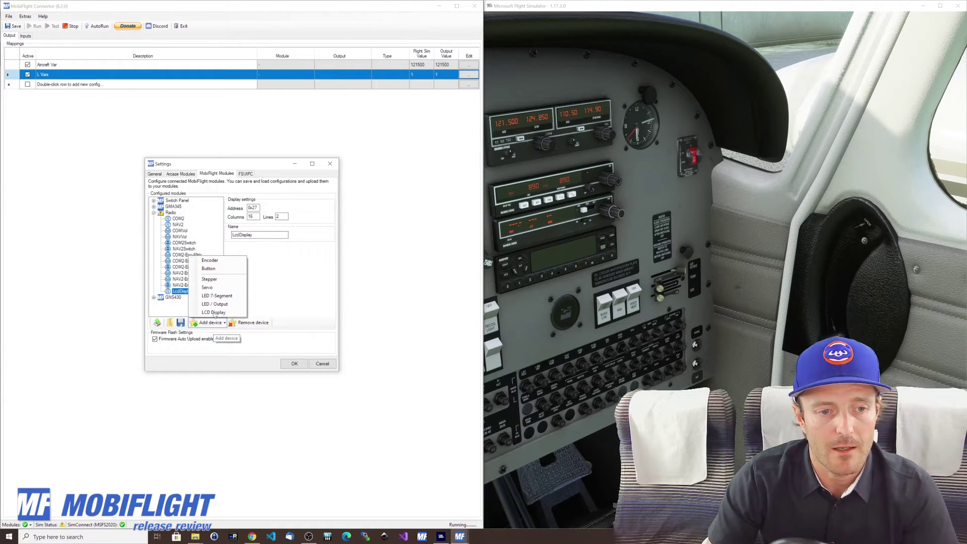
left_click(215, 277)
left_click(238, 207)
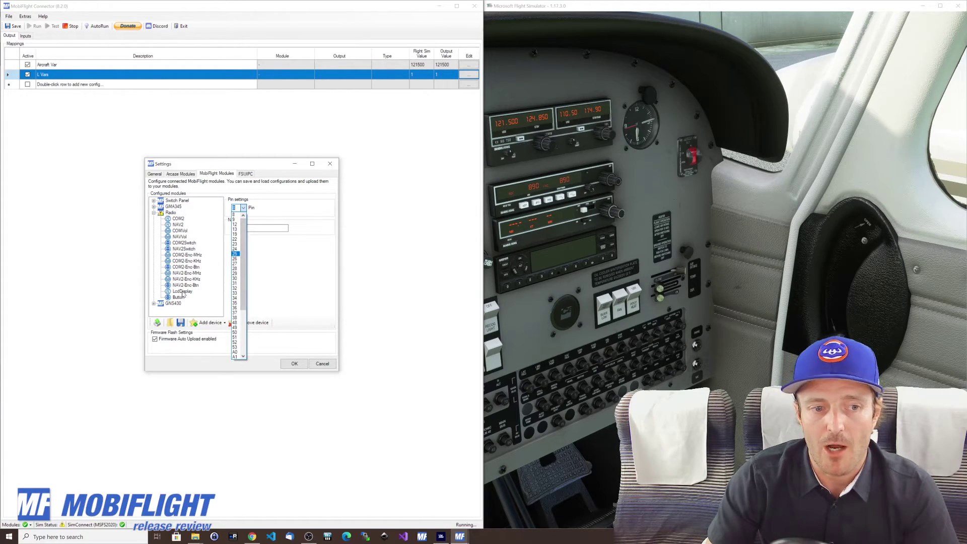
left_click(290, 298)
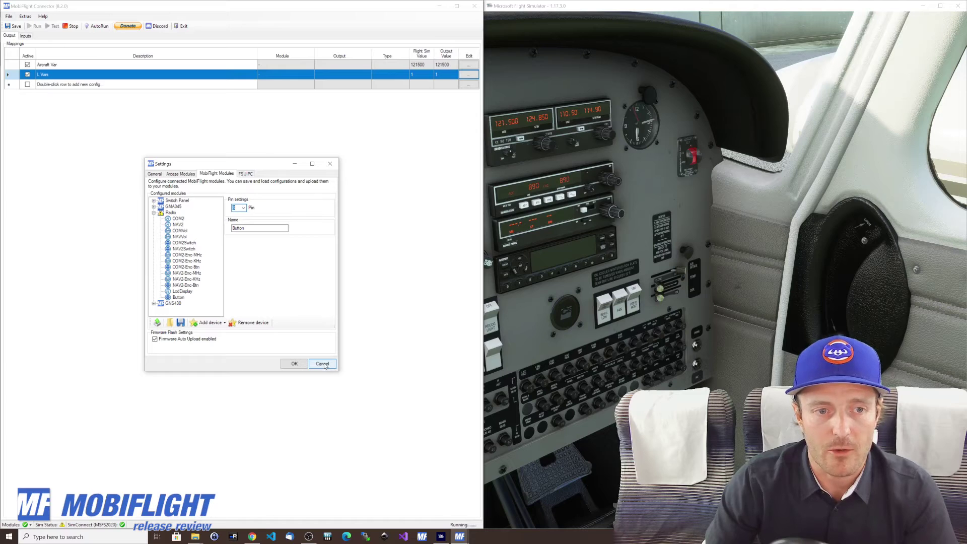
- Cancel Settings, confirm discarding the module changes, and switch to the 8.2 release notes
left_click(298, 364)
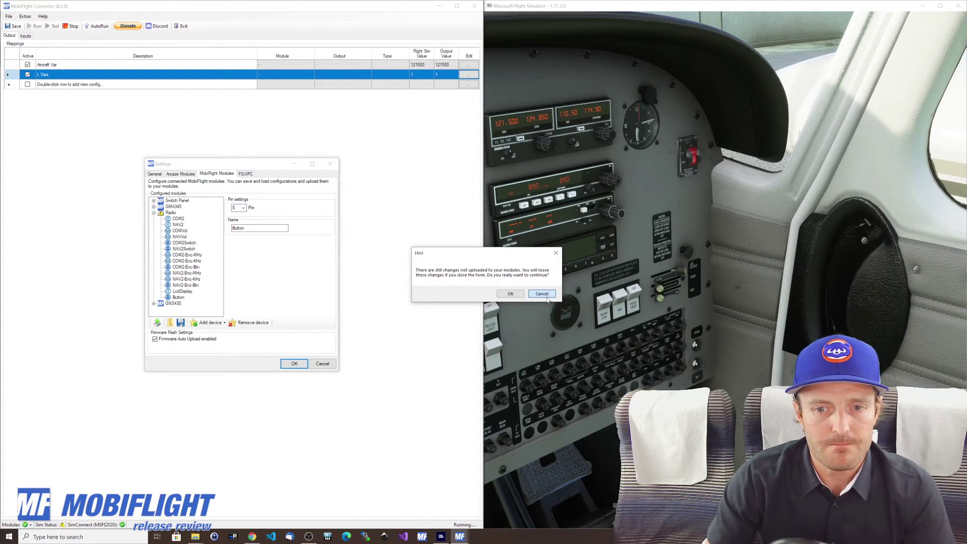
left_click(510, 294)
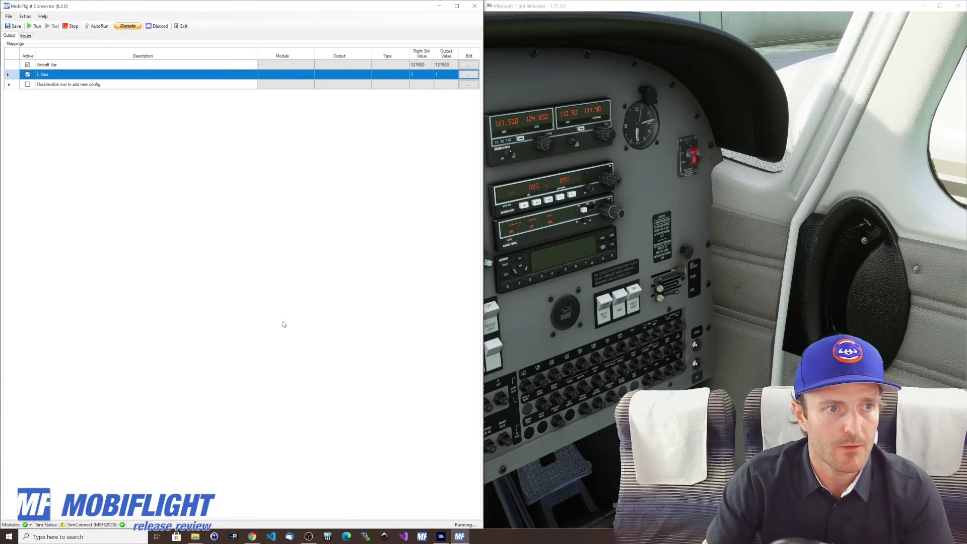
key("alt+Tab")
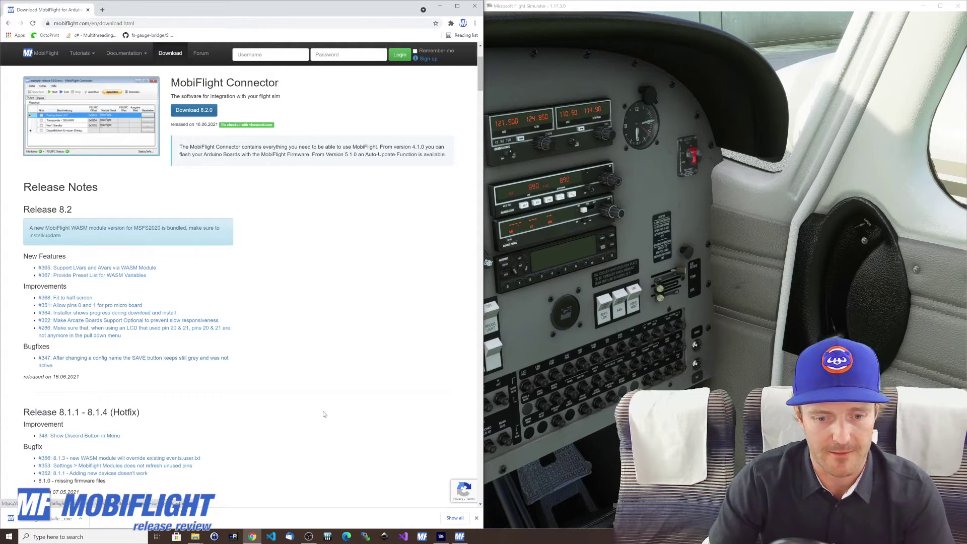
- Save the two output configs as a new file named aedawedaw.mcc
left_click(460, 536)
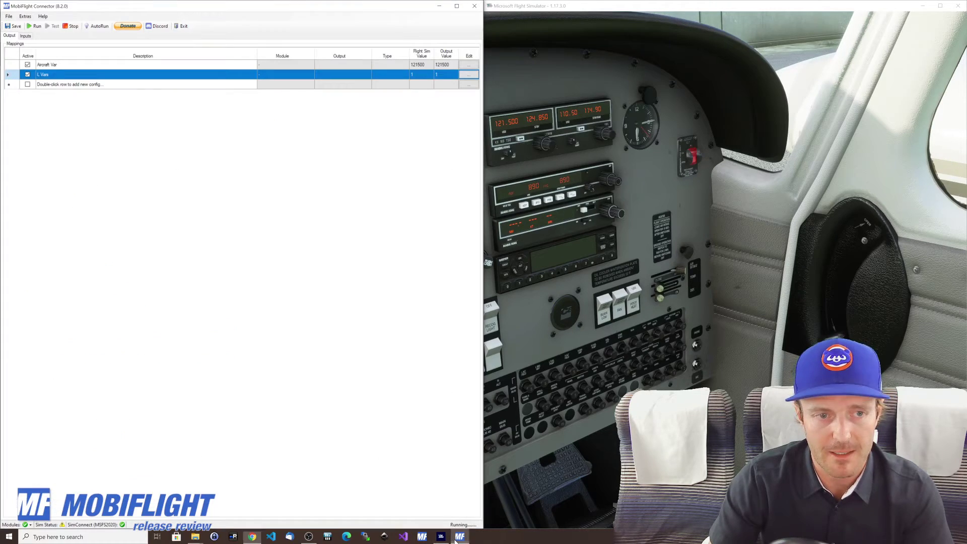
left_click(13, 26)
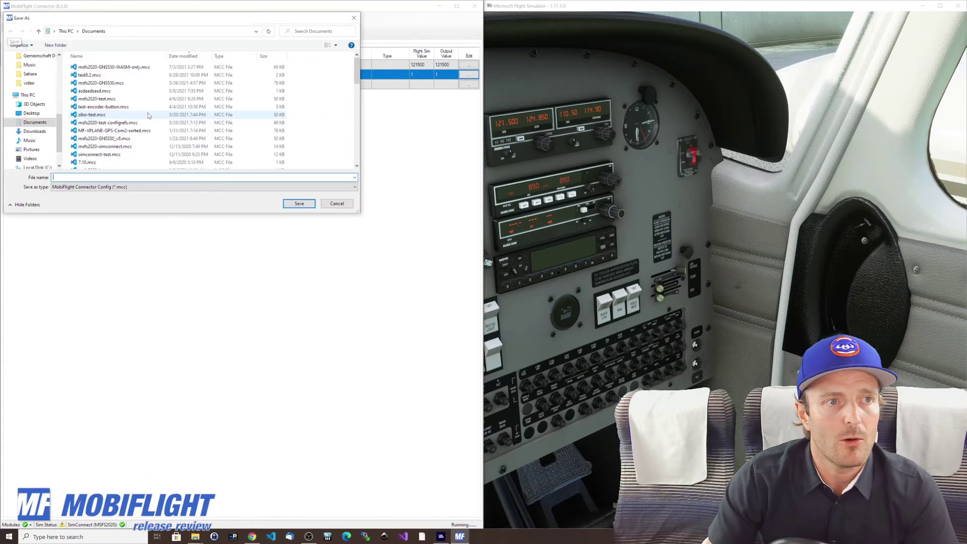
type("aedawedaw")
left_click(298, 204)
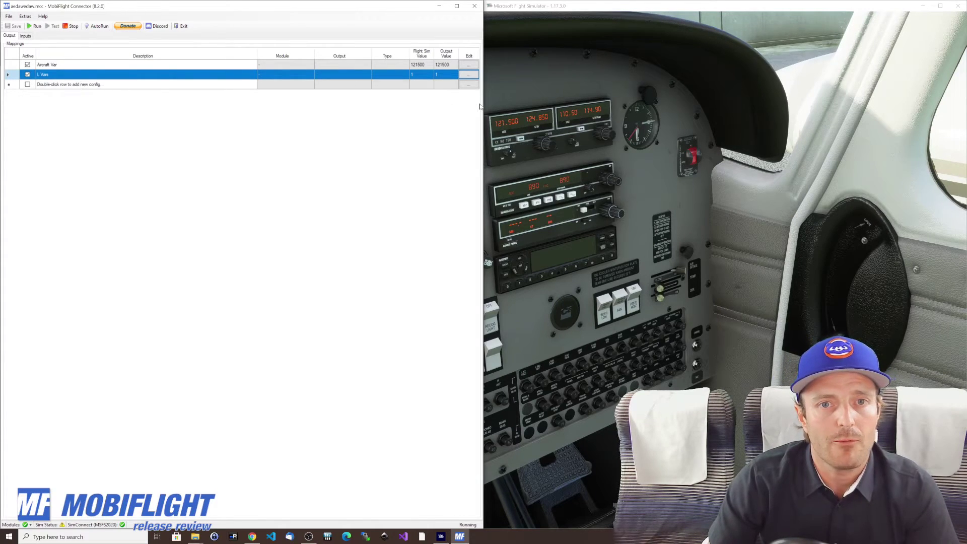
- Review the L Vars mapping settings, keep them unchanged, and save the aedawedaw.mcc configuration
left_click(468, 74)
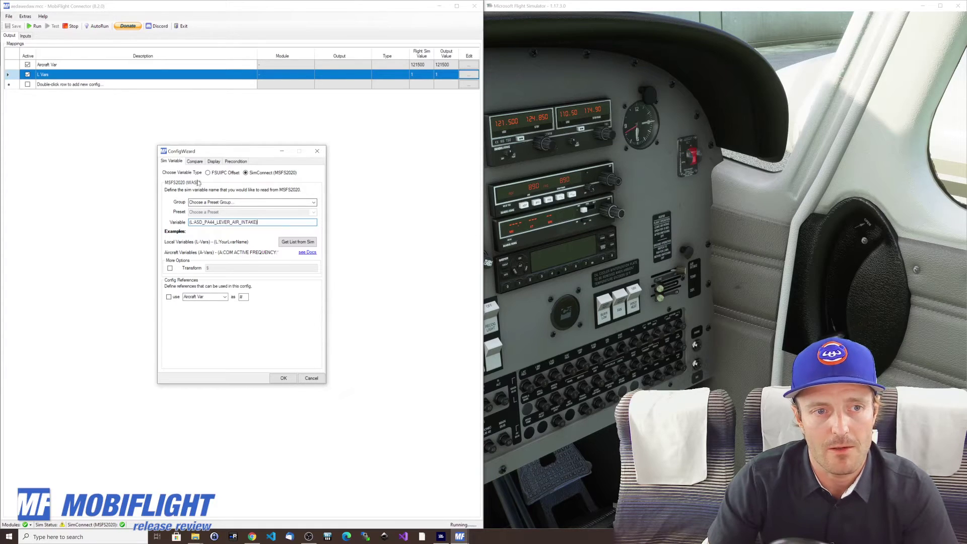
left_click(283, 377)
left_click(10, 27)
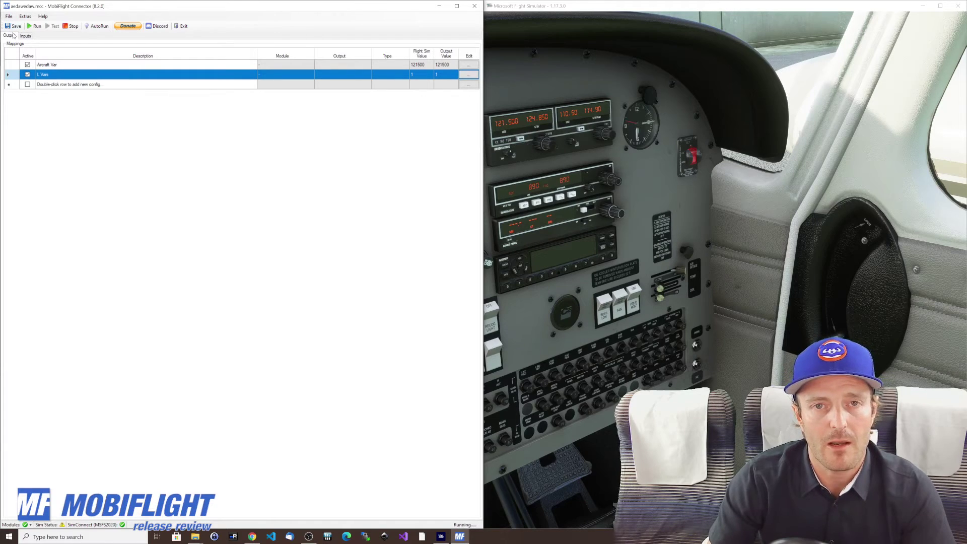
left_click(15, 28)
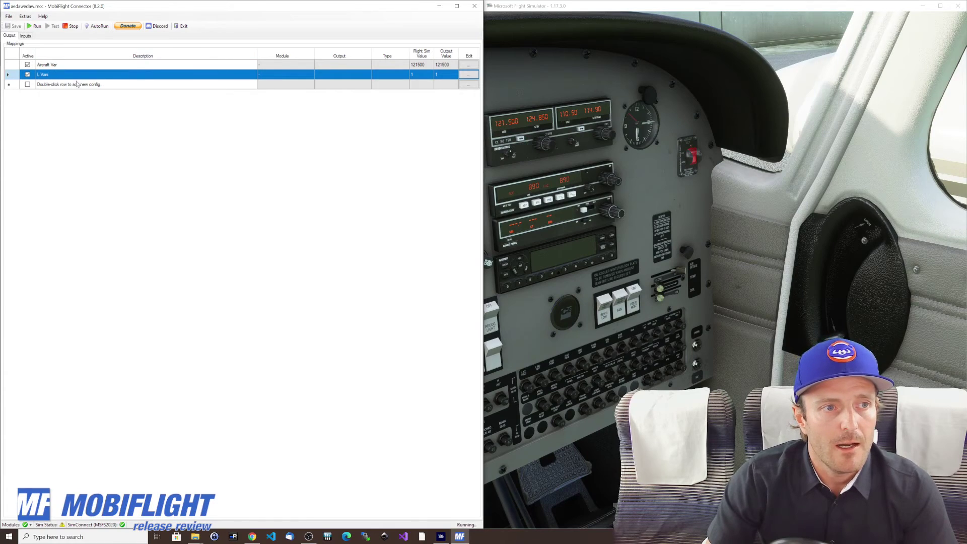
- Append 'vawdfawedaw' to the L Vars mapping description
left_click(78, 78)
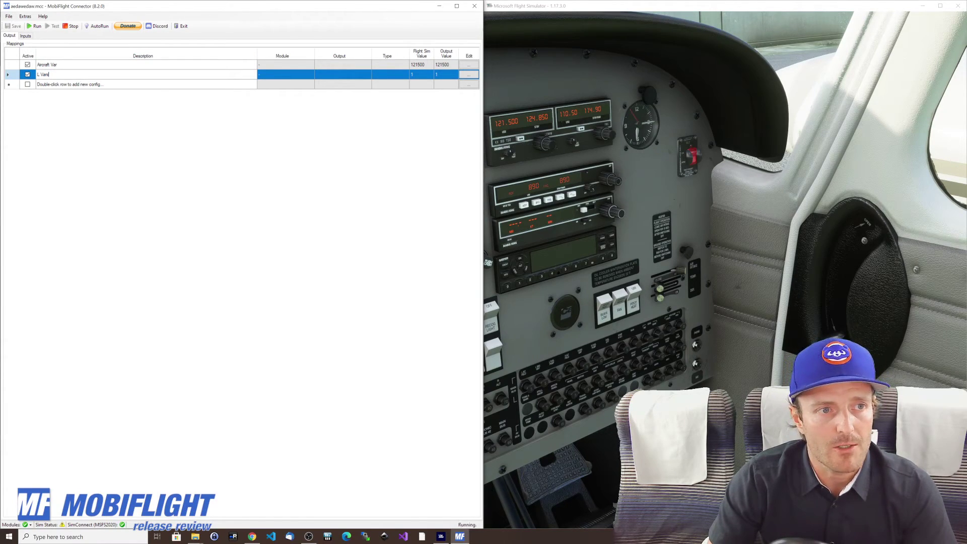
type("vawdfawedaw")
left_click(135, 87)
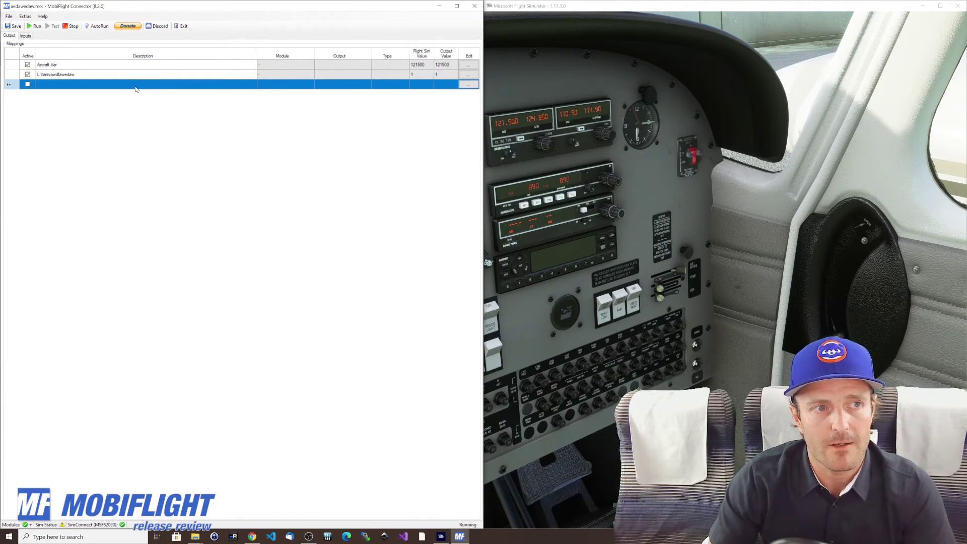